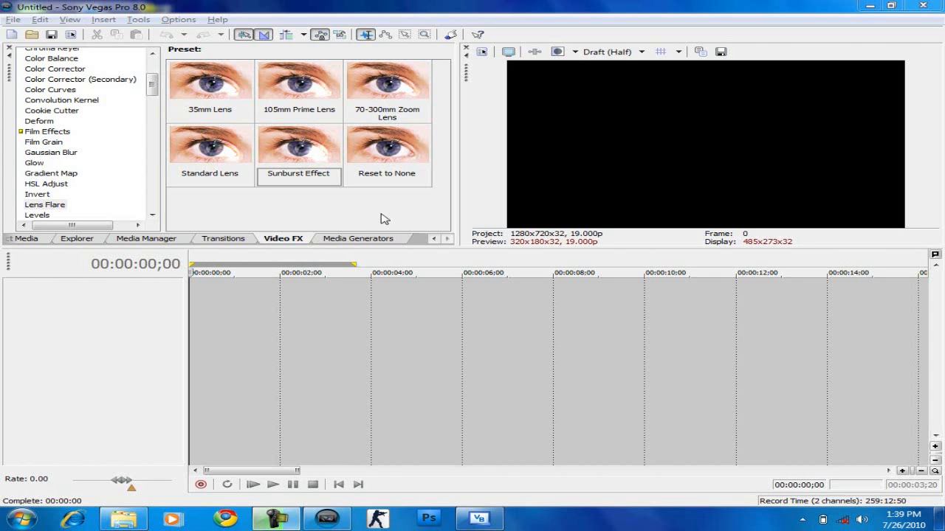
Insert a video track and place a Linear White to Black color gradient at its start
right_click(24, 390)
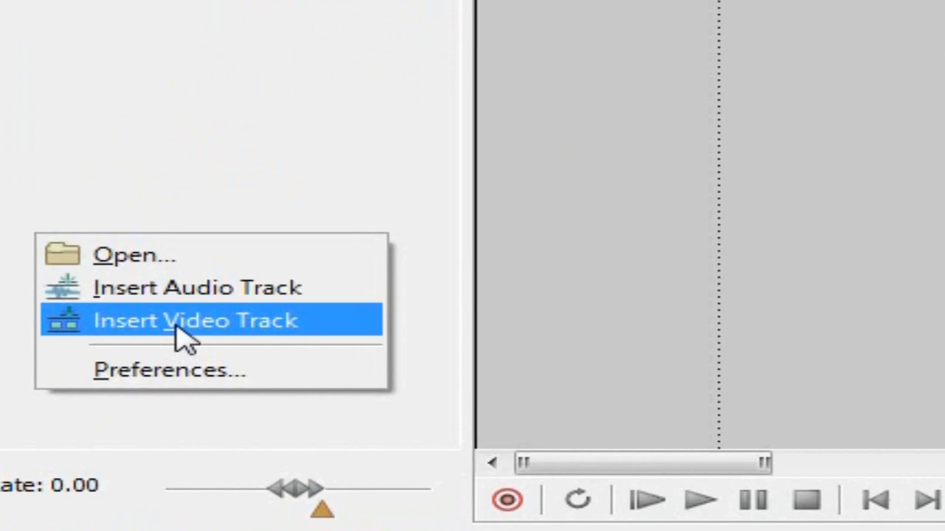
left_click(177, 325)
left_click(387, 242)
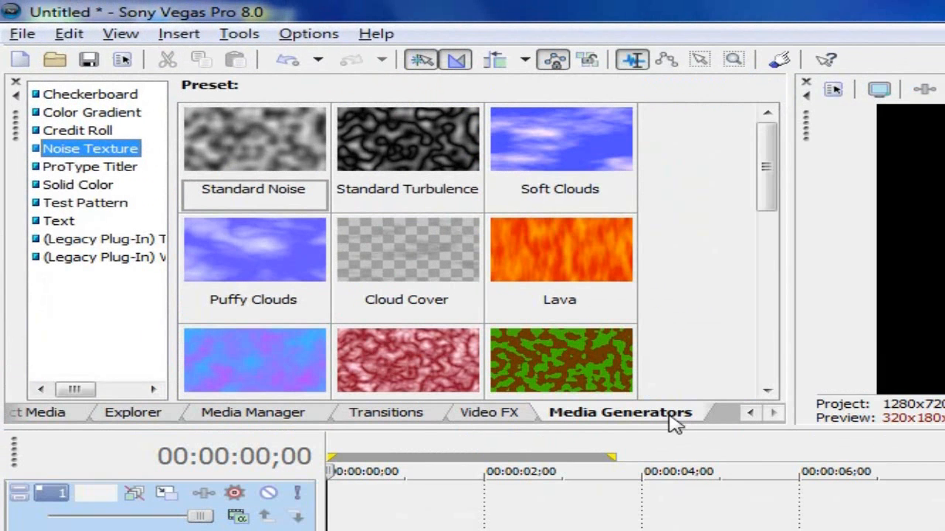
left_click(93, 118)
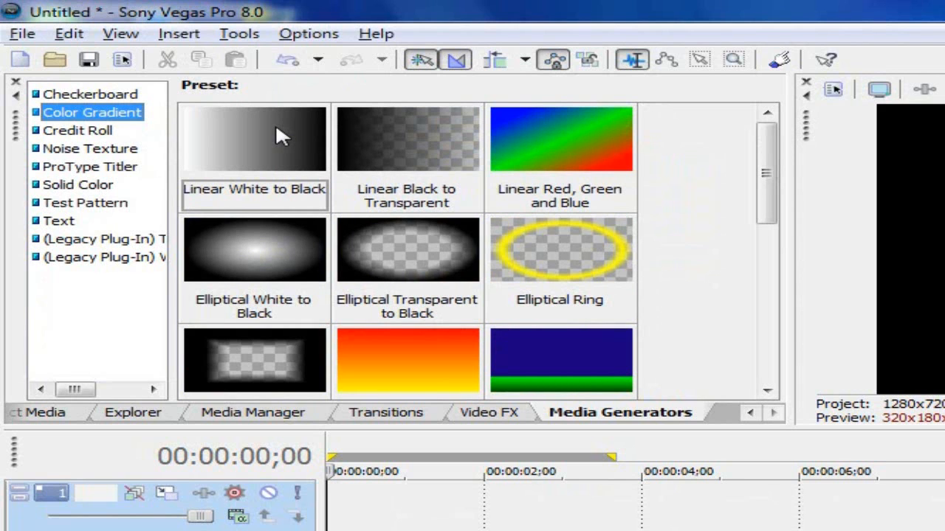
left_click_drag(273, 123, 350, 455)
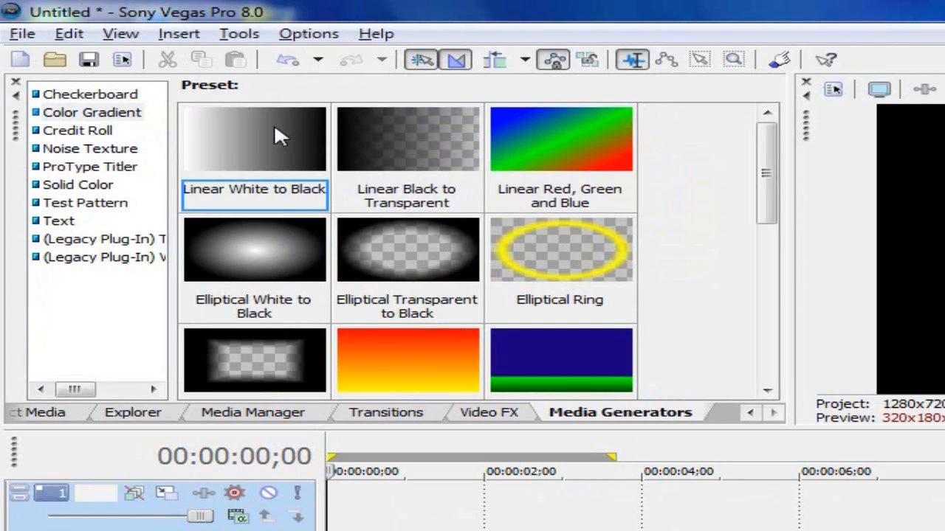
left_click_drag(203, 264, 205, 299)
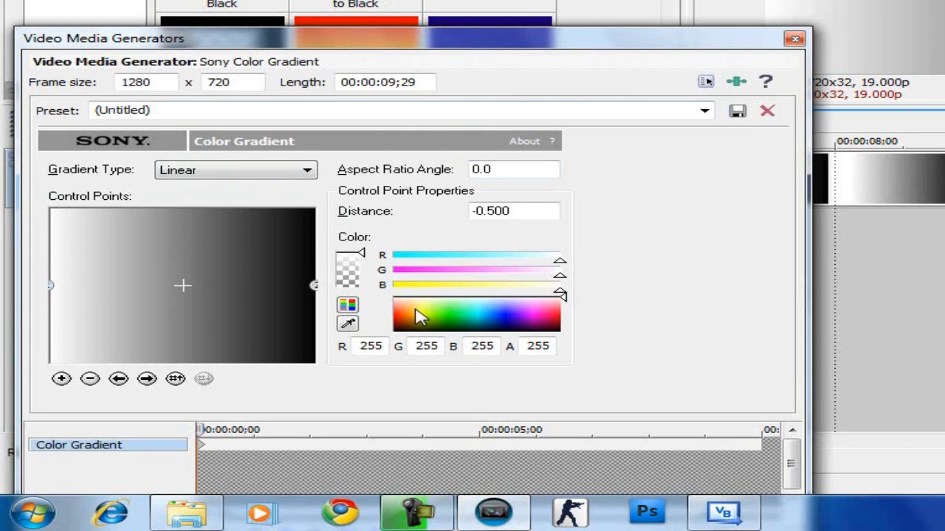
Make the gradient run from dark red (134, 0, 0) at the top to black below, and trim its clip to 00:00:04;28
mouse_move(417, 316)
left_mouse_down()
mouse_move(396, 322)
mouse_move(394, 348)
mouse_move(395, 311)
mouse_move(395, 327)
left_mouse_up()
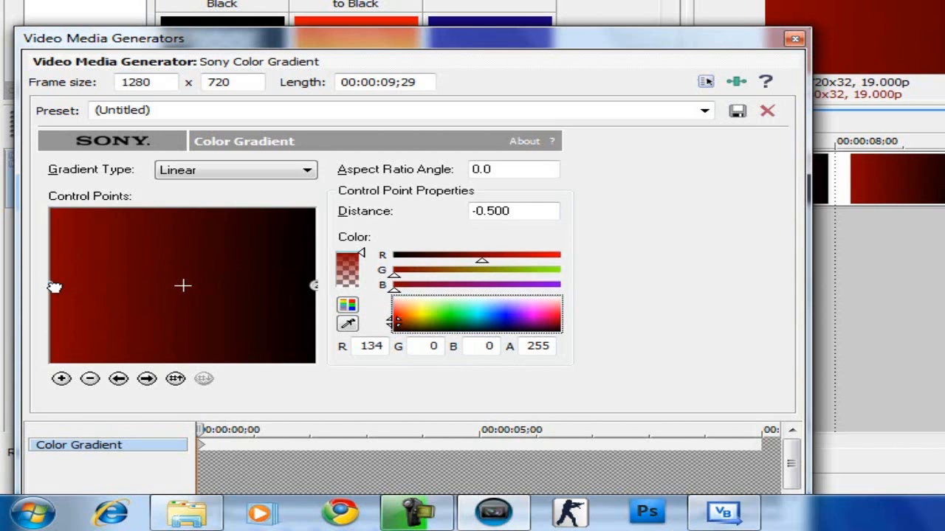
left_click_drag(59, 286, 182, 208)
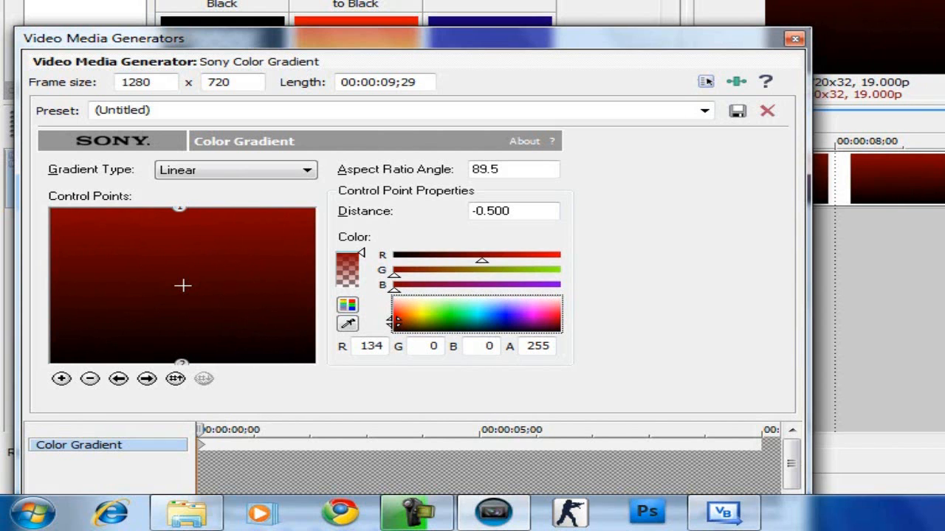
left_click(795, 37)
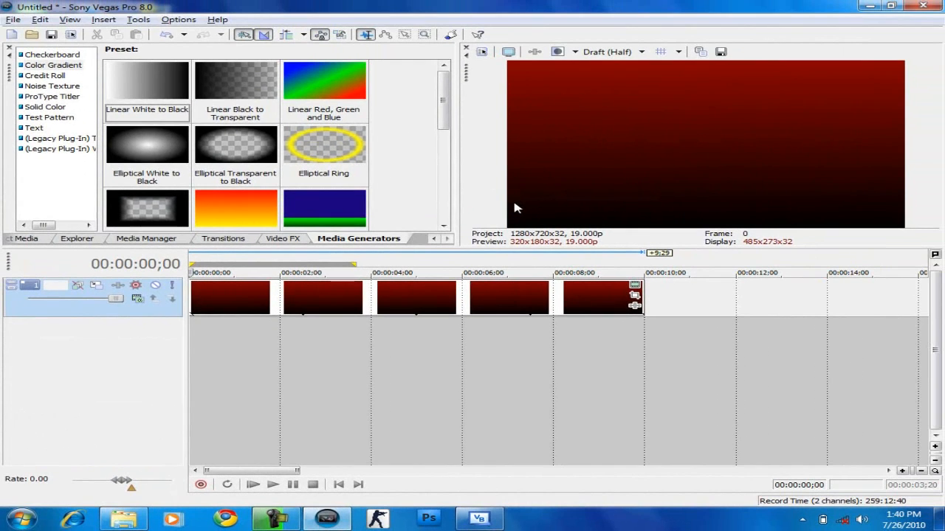
left_click(415, 295)
left_click_drag(644, 293, 415, 316)
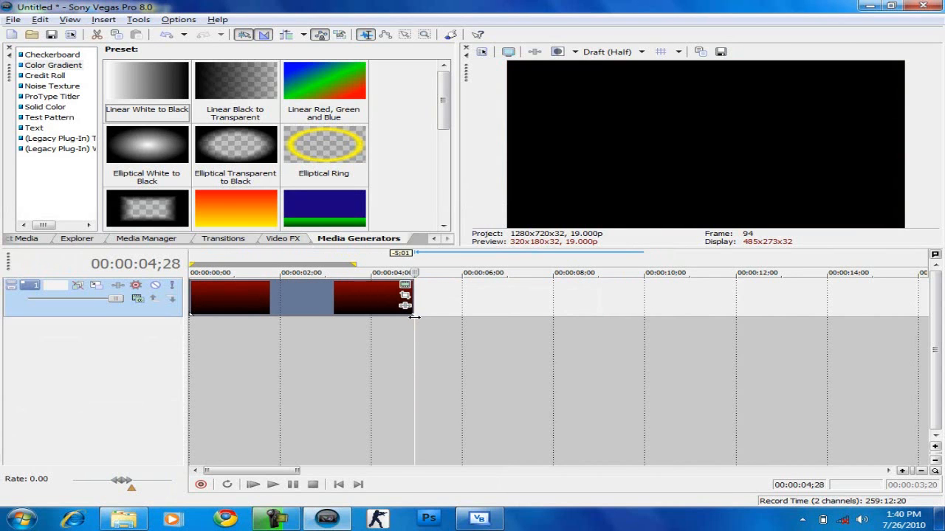
Add a Standard Noise texture at the start of a new video track and trim it to the gradient clip's end
right_click(100, 369)
left_click(135, 402)
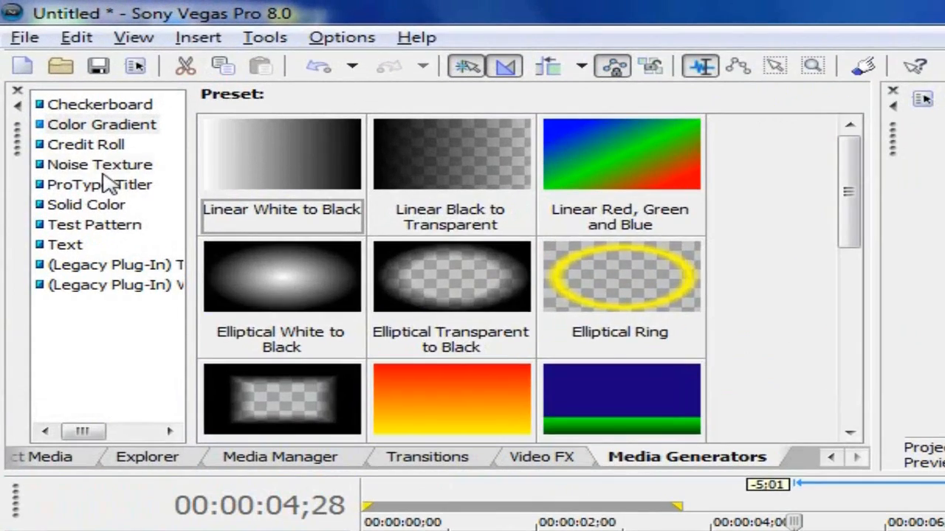
left_click(58, 93)
left_click_drag(296, 198, 417, 530)
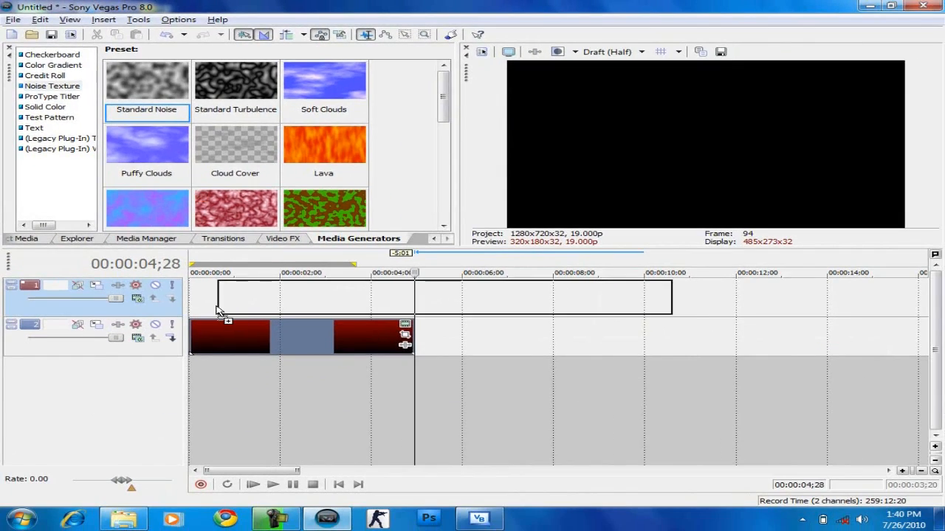
left_click_drag(217, 310, 200, 310)
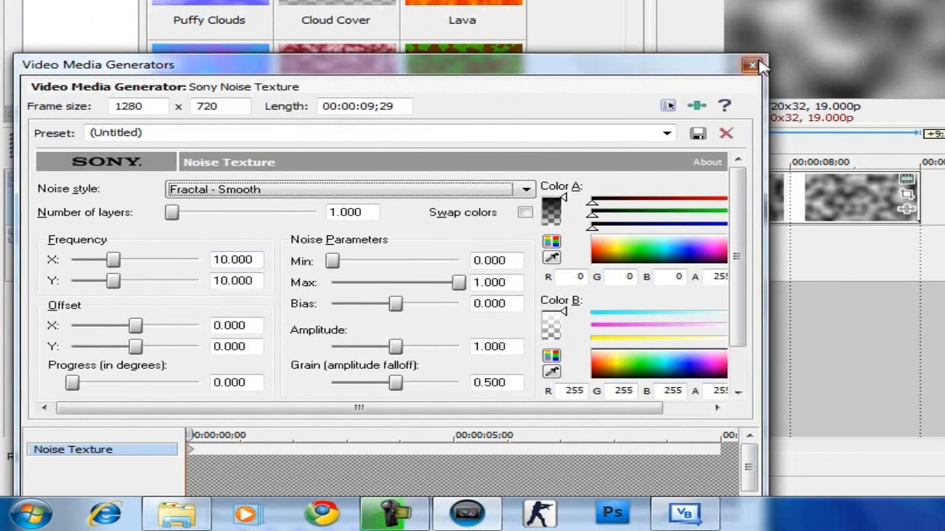
left_click(525, 204)
left_click_drag(915, 195, 584, 199)
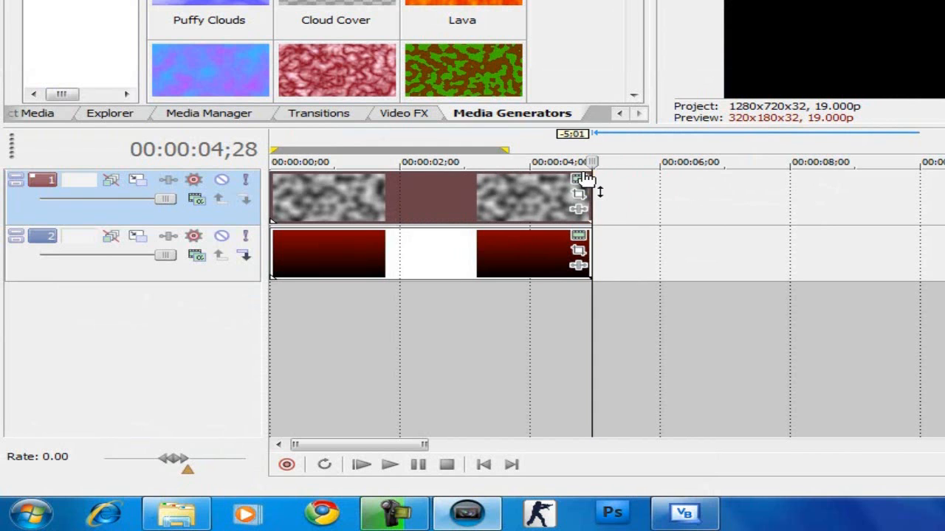
Animate the noise texture by raising its progress to maximum at 00:00:09;24 on the generator's keyframe timeline
left_click(584, 181)
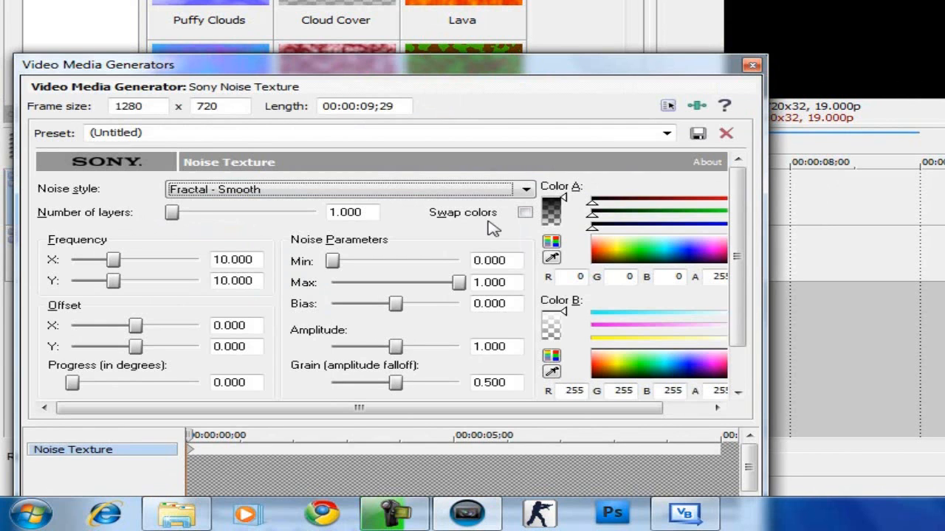
left_click_drag(188, 436, 74, 452)
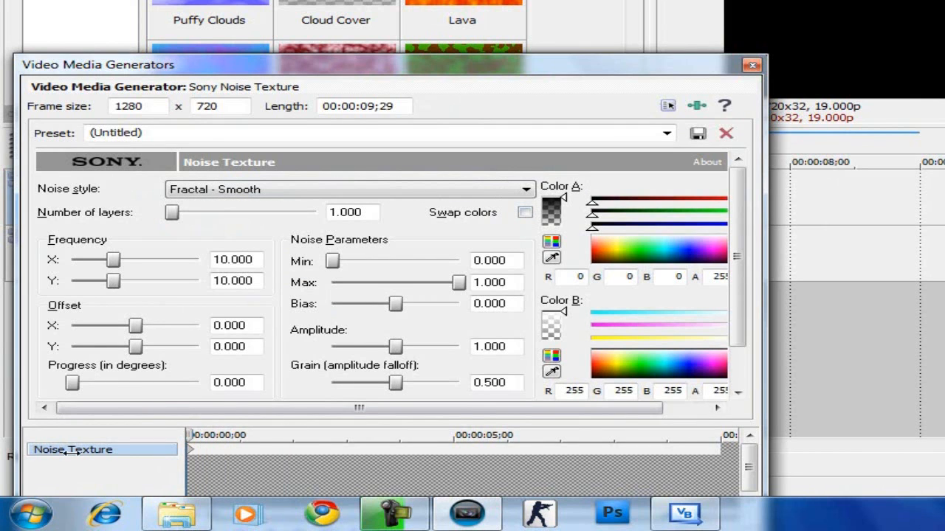
left_click_drag(600, 65, 944, 277)
left_click(417, 214)
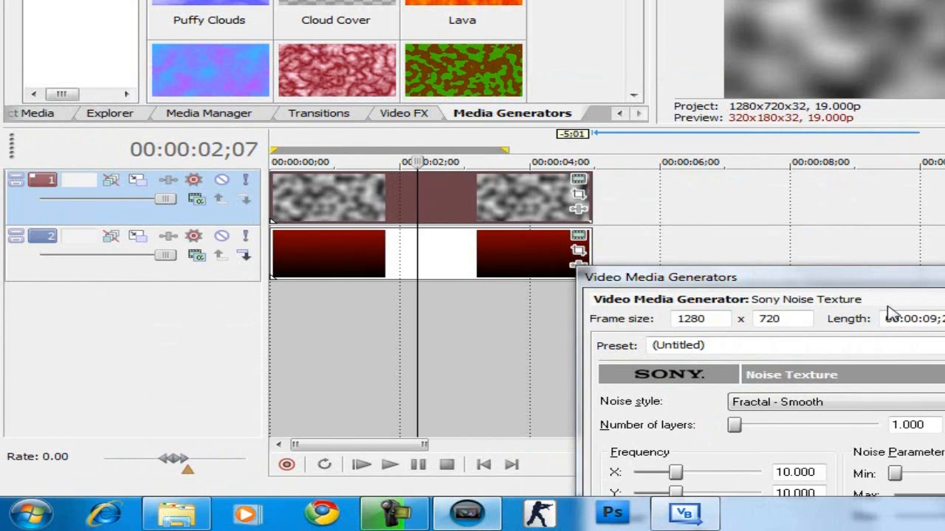
left_click_drag(808, 275, 288, 9)
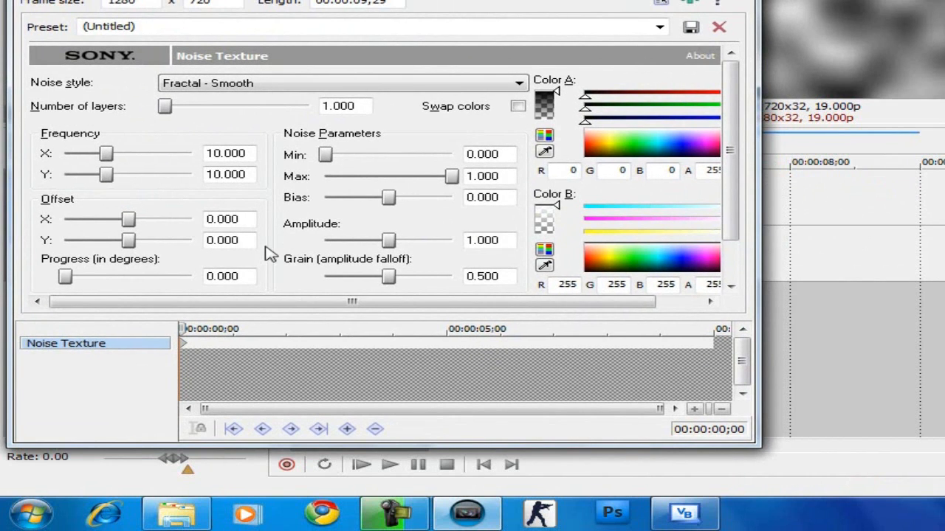
left_click_drag(184, 329, 583, 329)
left_click(707, 348)
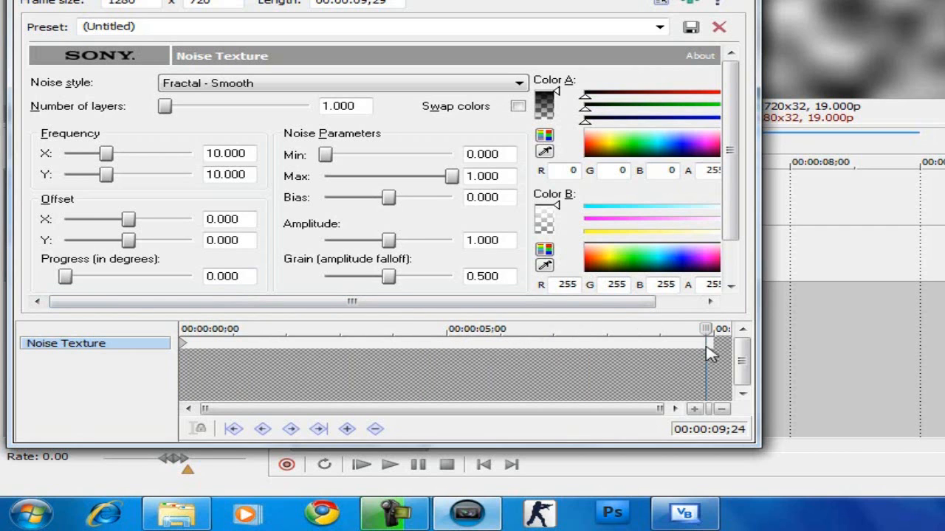
left_click_drag(64, 277, 209, 291)
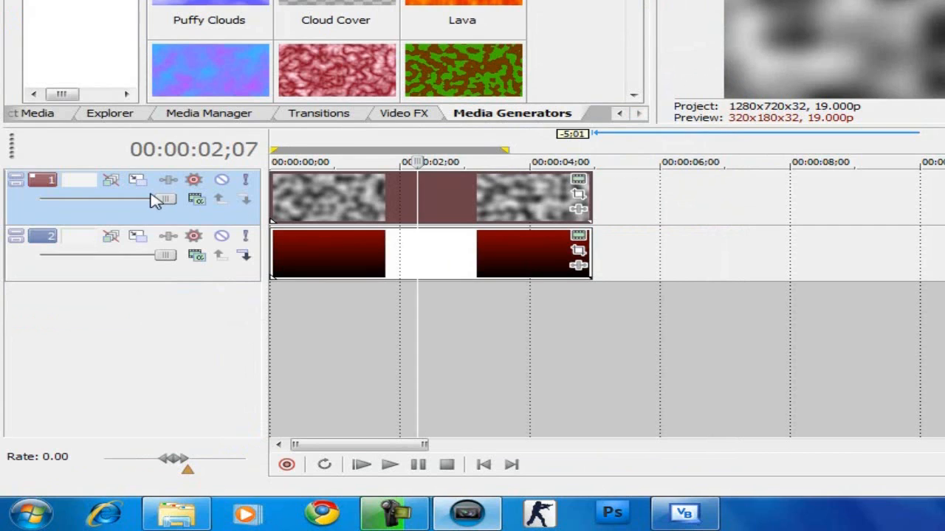
Lower the noise track's level to about 10.2% and play back the blended background from the start
mouse_move(79, 205)
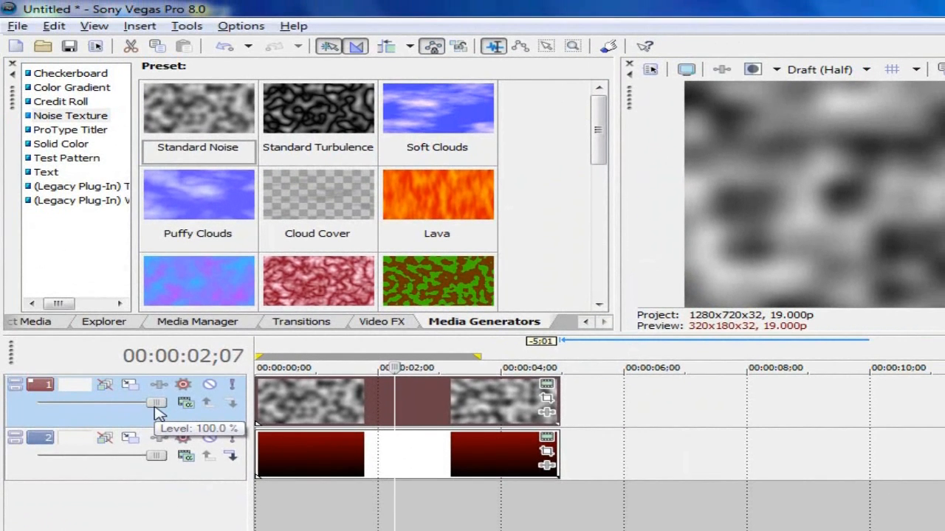
left_click_drag(156, 404, 52, 405)
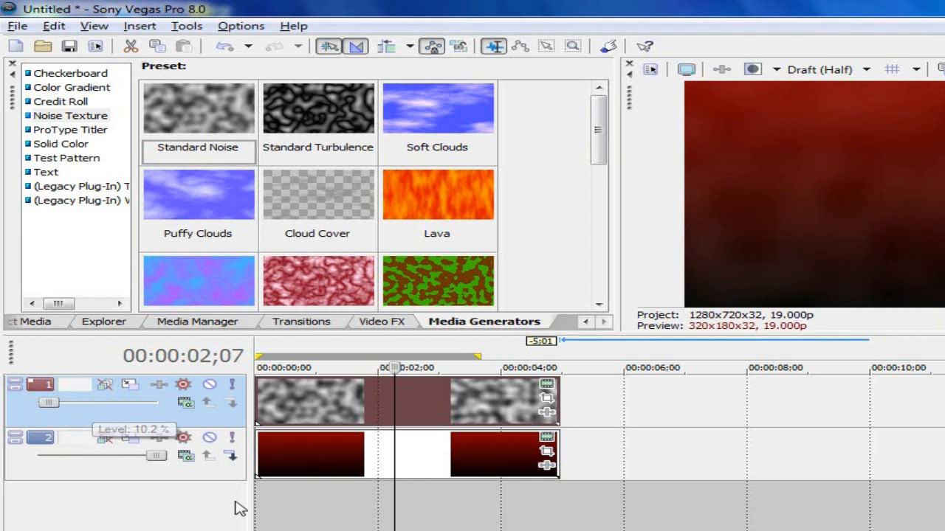
key("Home")
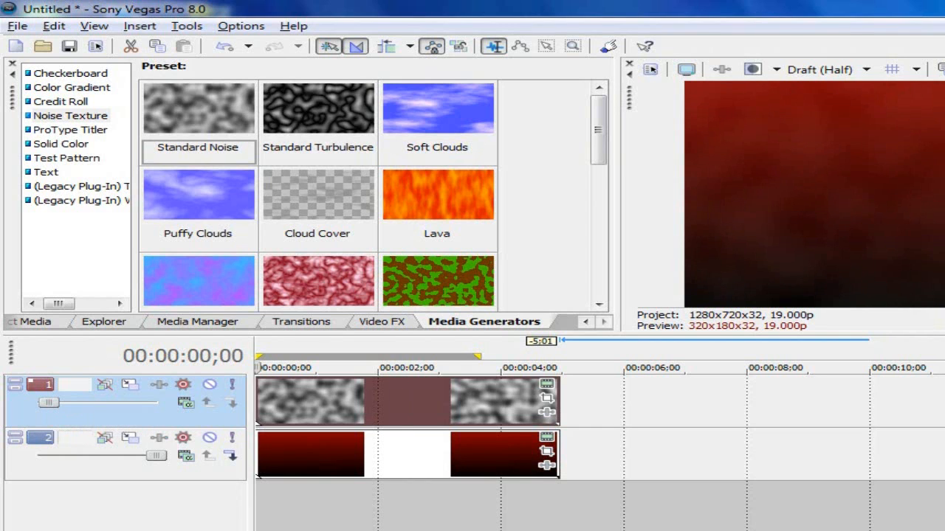
key("space")
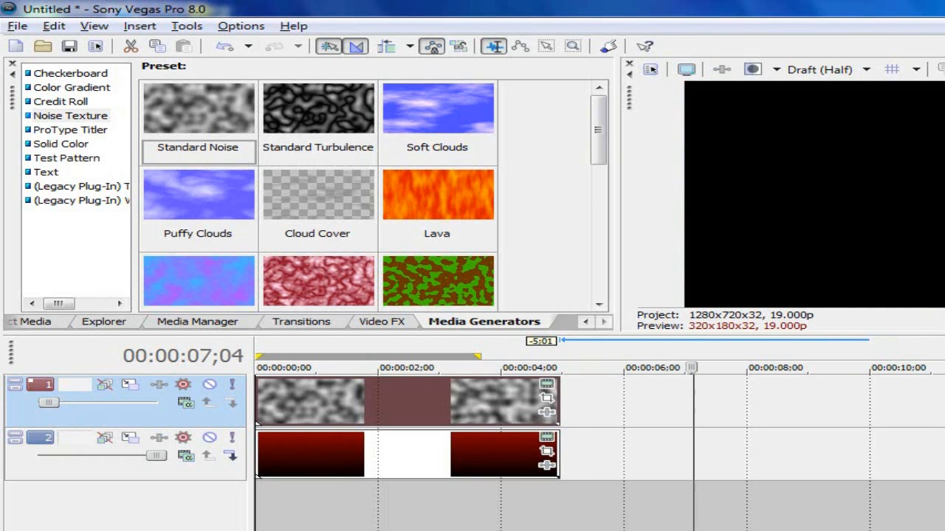
key("space")
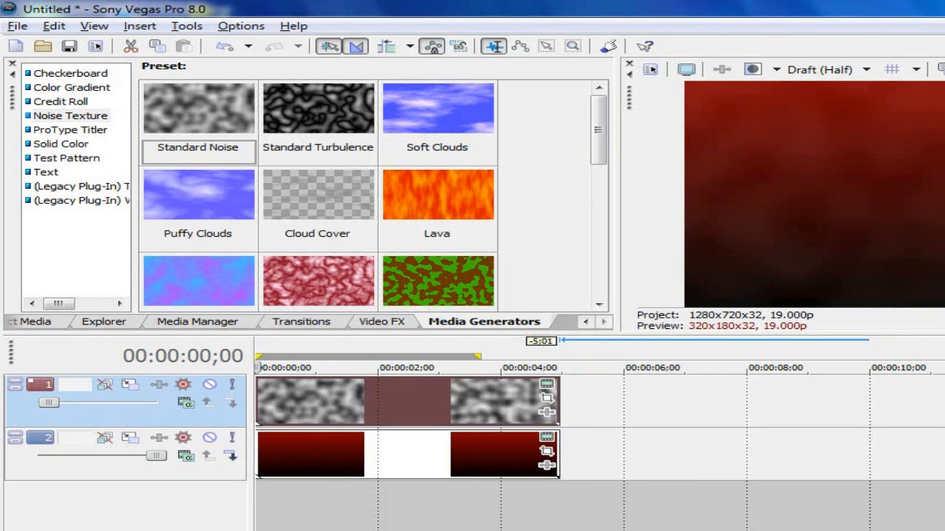
Insert another video track and add a text media event reading "TechzoneTV" at its start
right_click(145, 434)
left_click(185, 438)
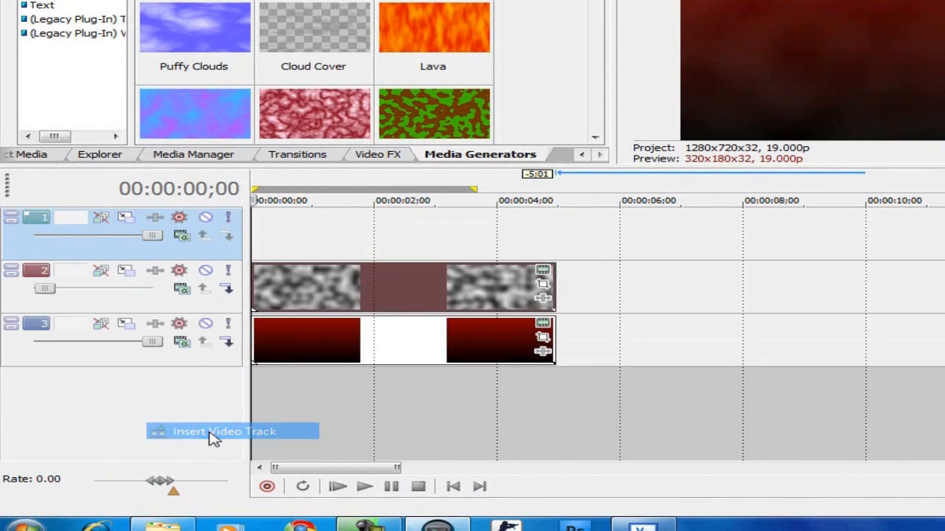
right_click(308, 239)
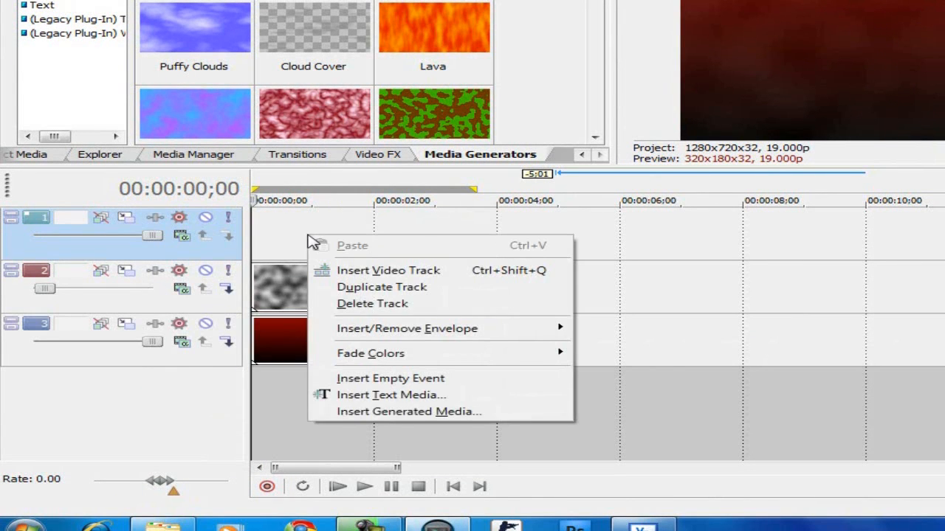
left_click(399, 402)
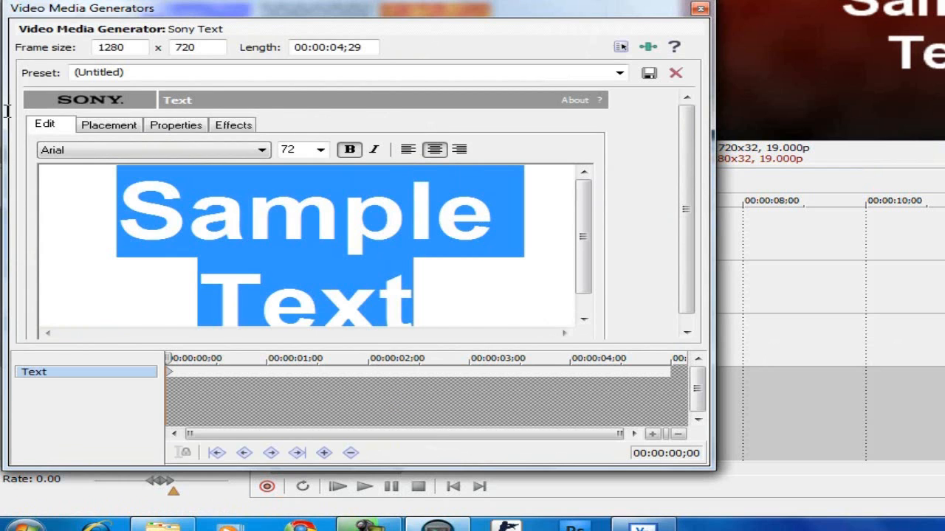
type("Techzi")
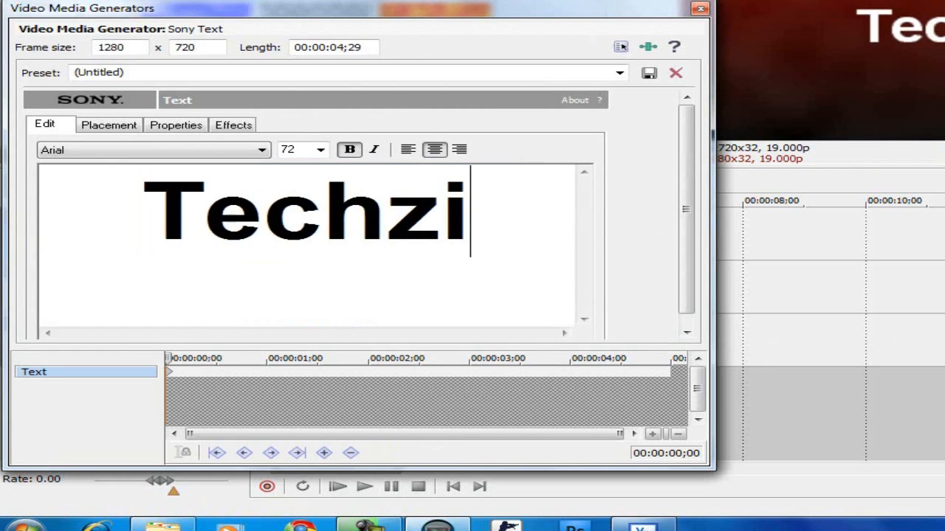
key("BackSpace")
type("oneTV")
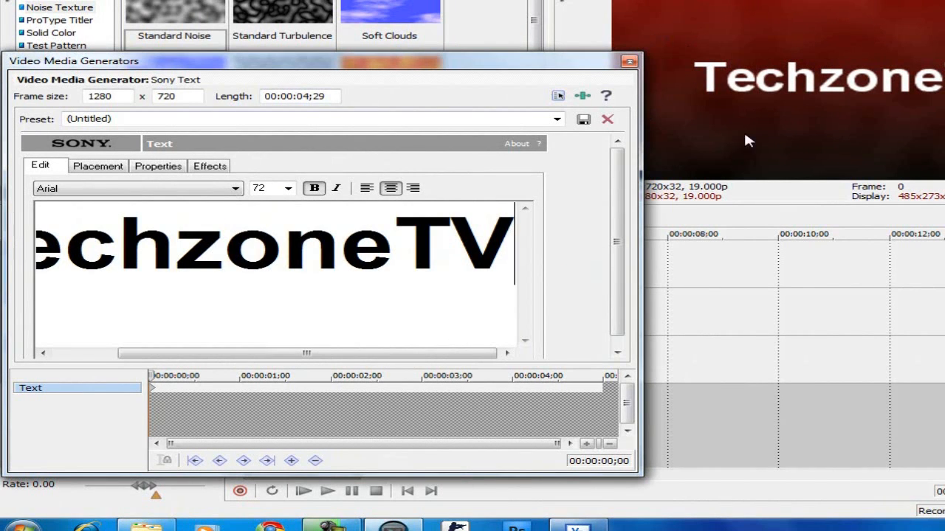
Give the title text a black outline with a width of about 0.727
left_click(216, 172)
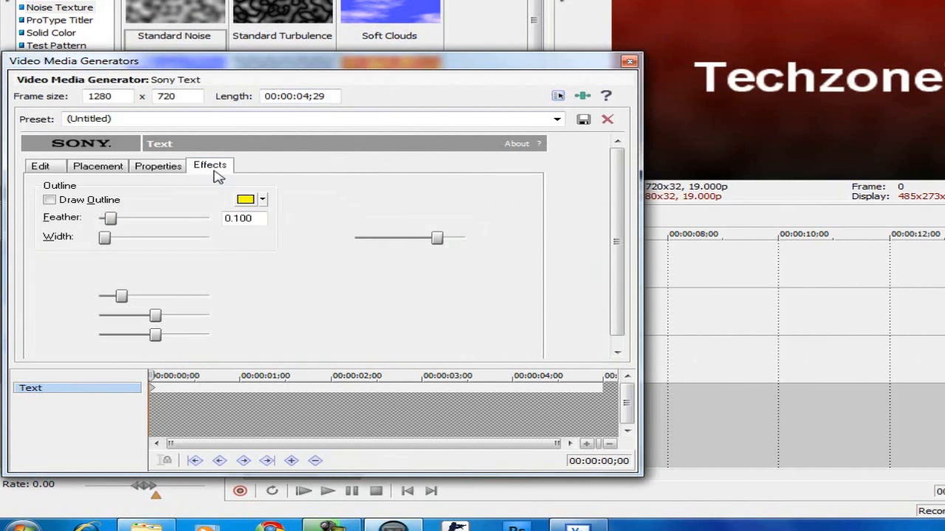
left_click(66, 204)
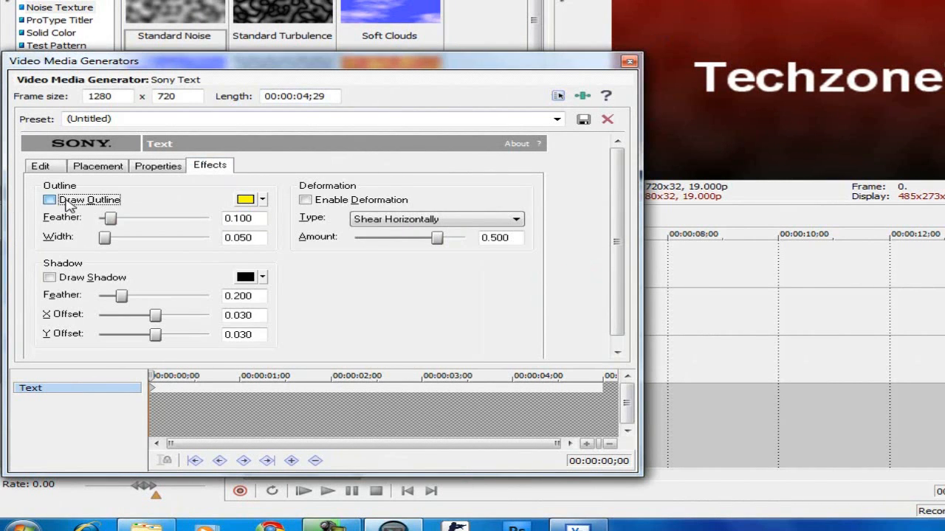
left_click(262, 201)
left_click(293, 270)
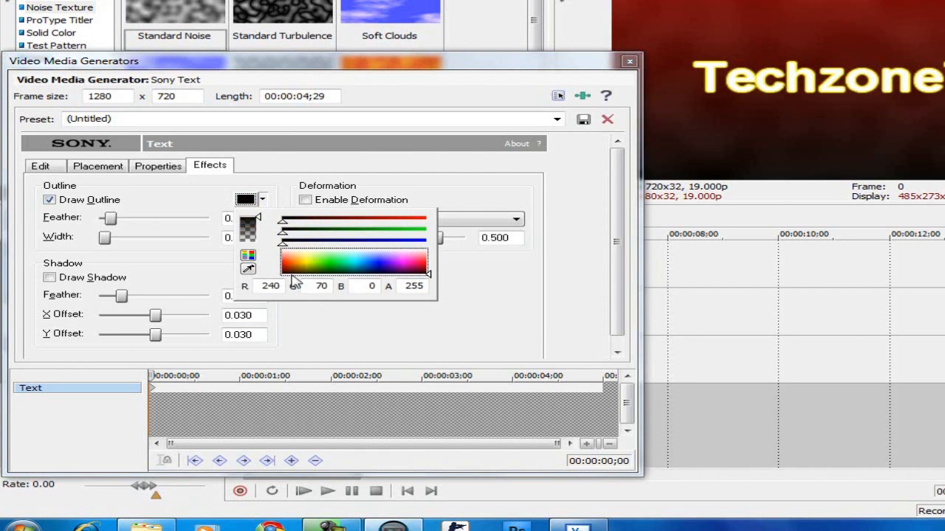
left_click(133, 190)
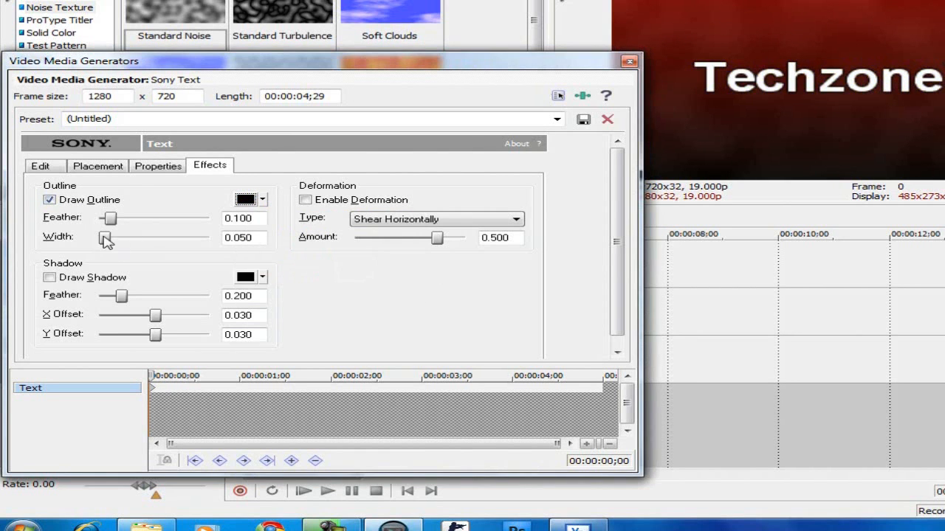
left_click_drag(107, 239, 185, 245)
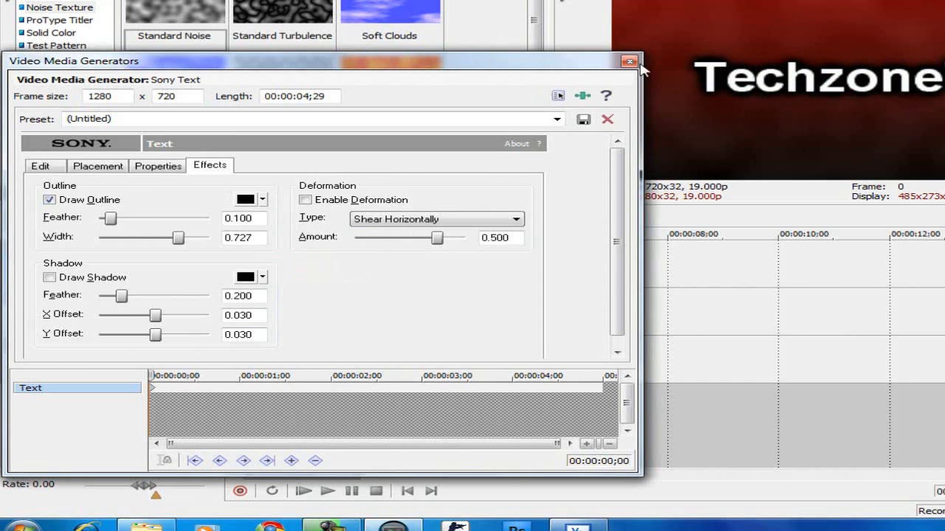
left_click(629, 62)
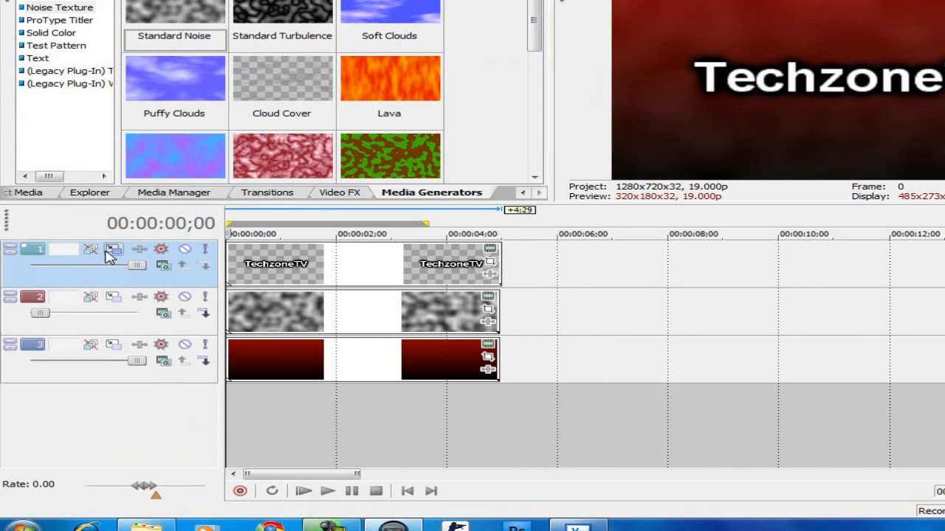
Animate the title's pan/crop from a width of about 314 at the start to about 941 at 00:00:00;22
left_click(488, 262)
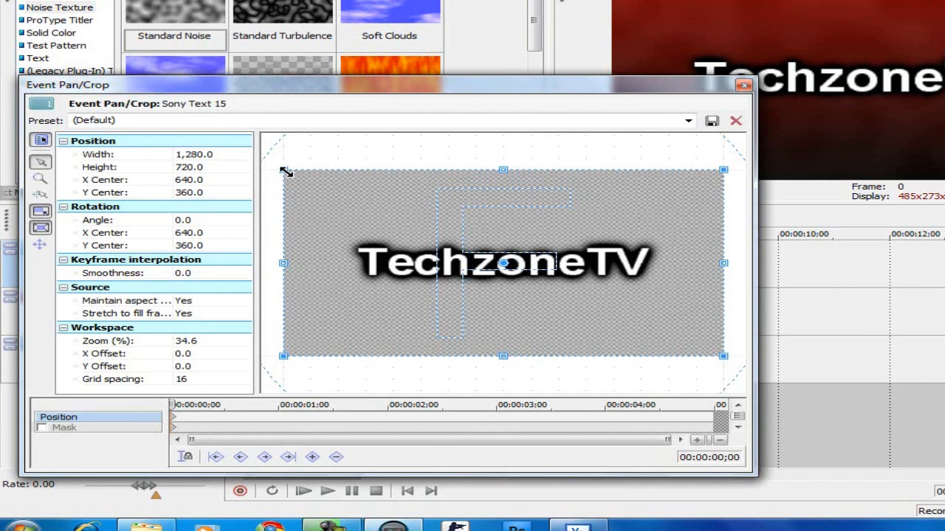
left_click_drag(287, 173, 449, 240)
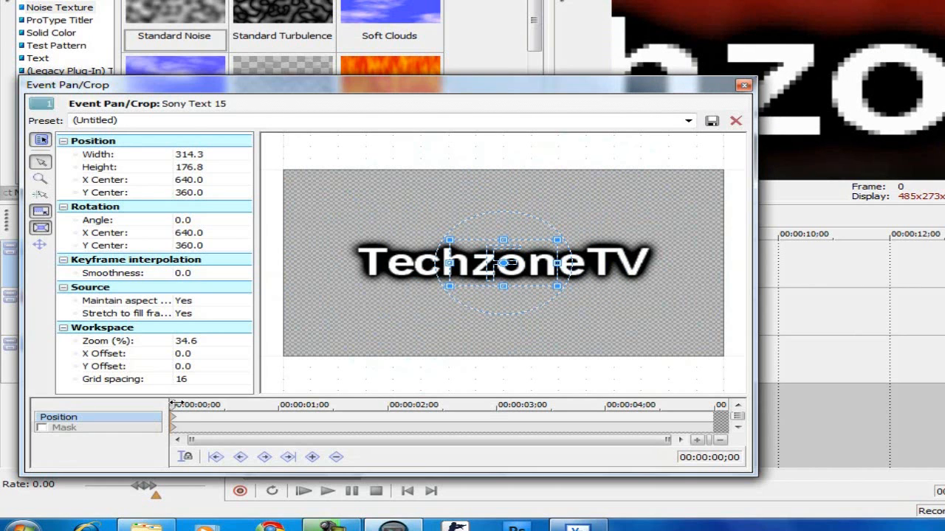
left_click_drag(214, 404, 251, 405)
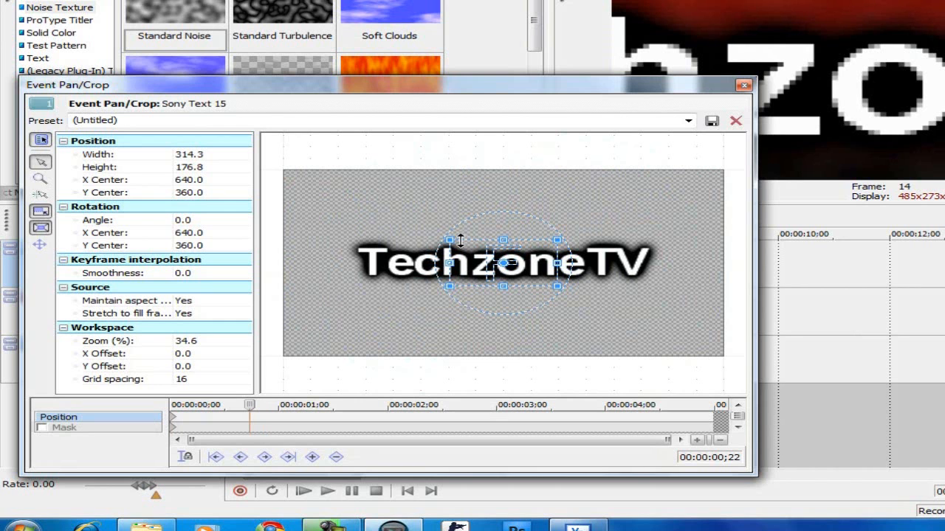
left_click_drag(446, 238, 300, 190)
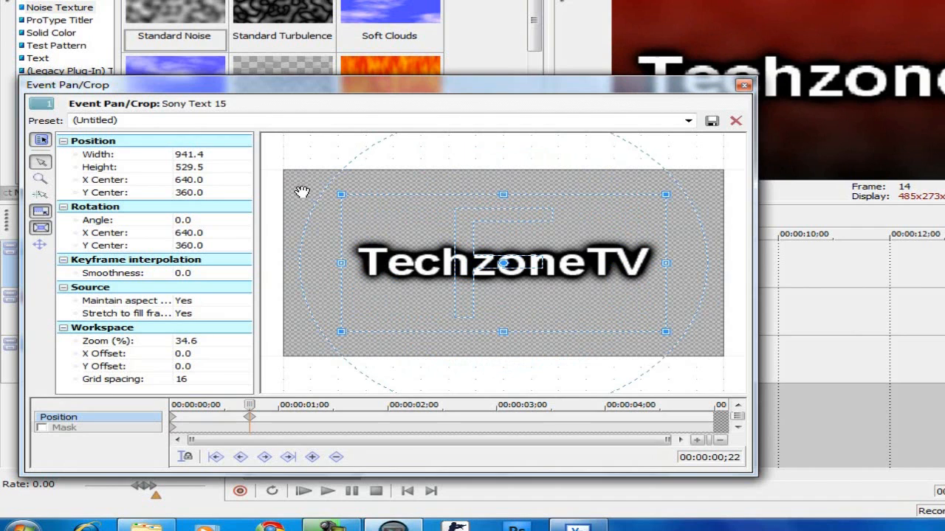
Widen the title's pan/crop frame to about 1,774 at 00:00:04;25 and play back the zoom from the start
left_click_drag(465, 399, 696, 410)
left_click(696, 411)
left_click_drag(323, 189, 186, 140)
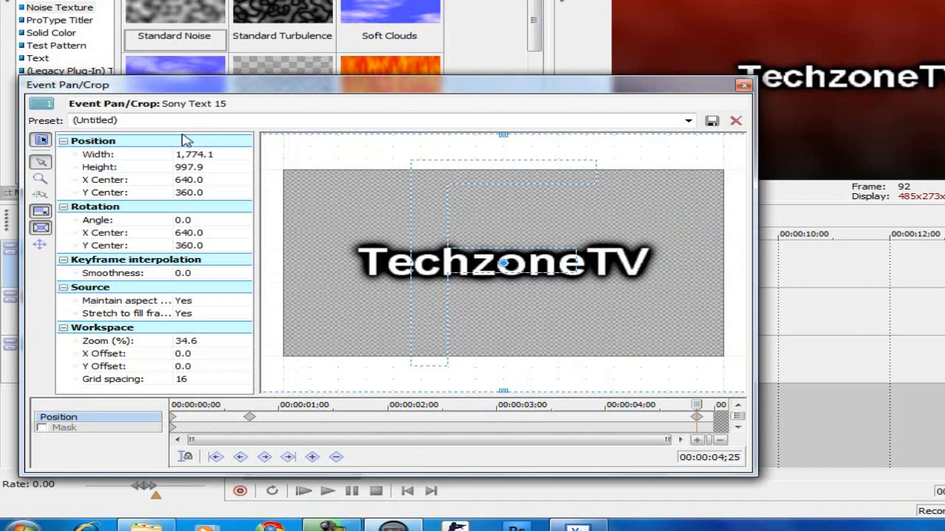
left_click(743, 88)
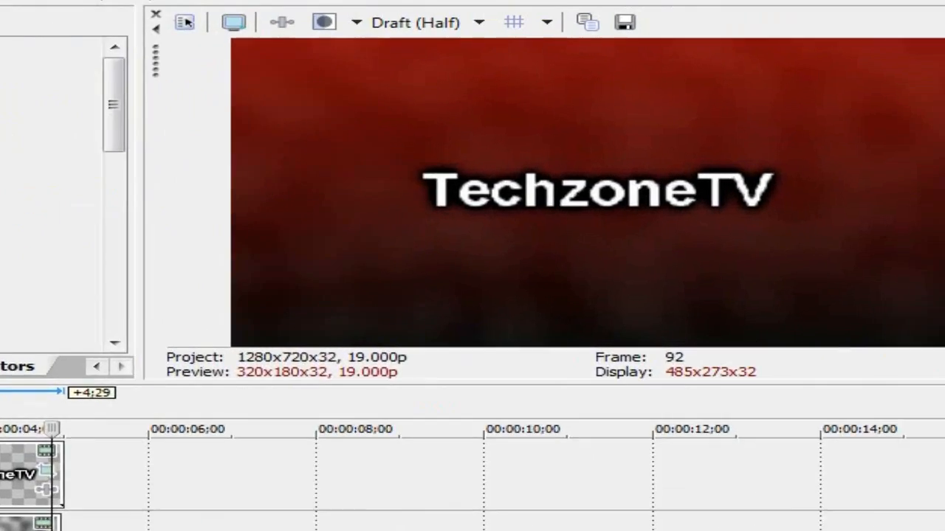
left_click(390, 505)
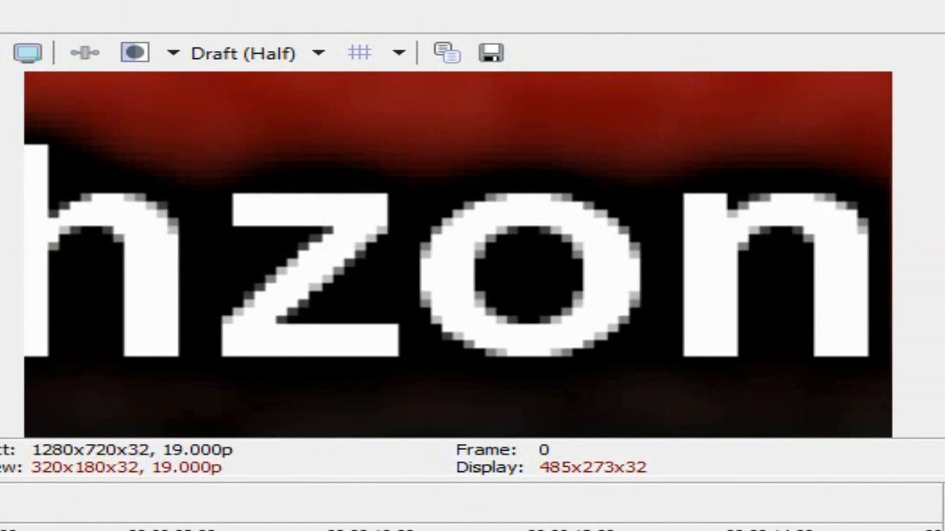
key("space")
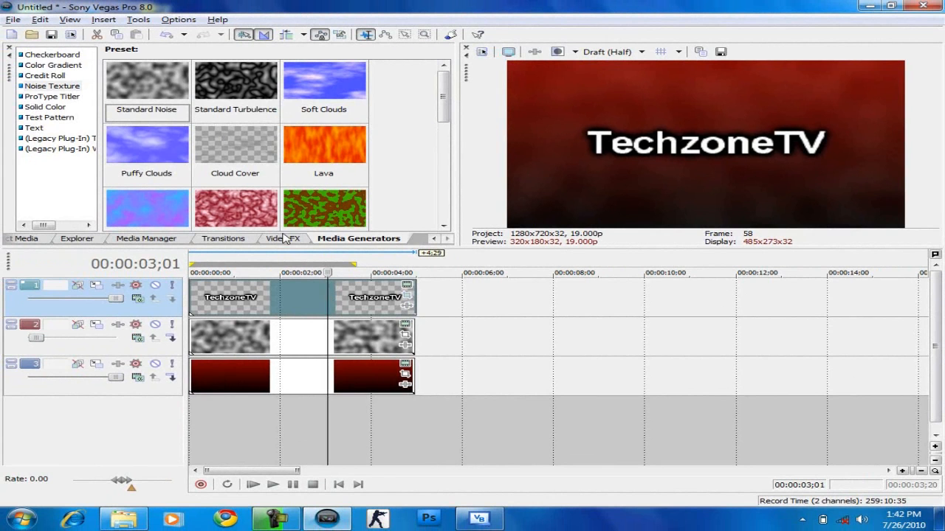
Apply the TV Simulator video effect with the Bad Sync preset to the title event
left_click(285, 239)
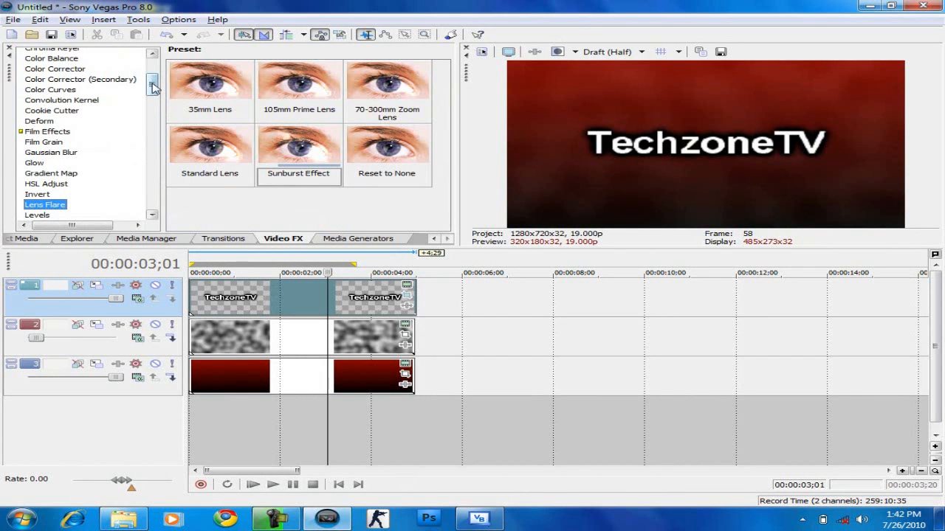
scroll(150, 152, "down", 8)
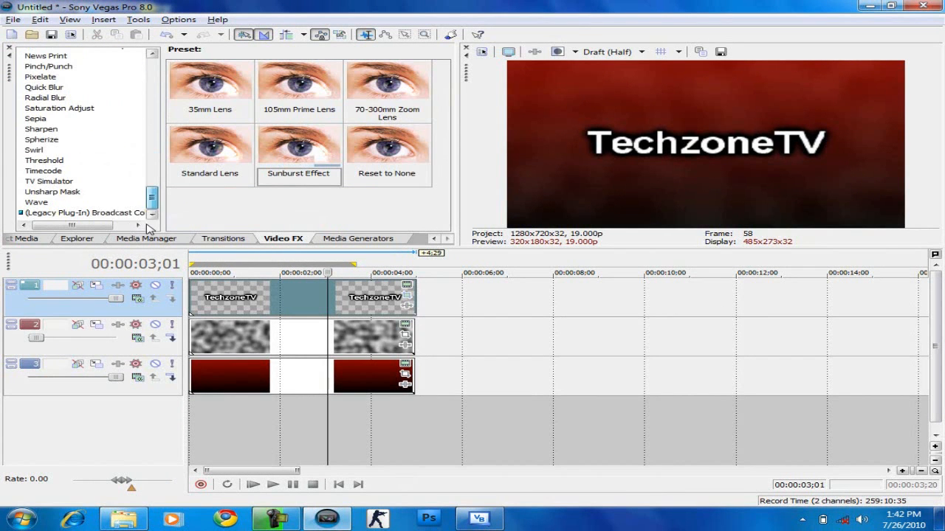
left_click(52, 182)
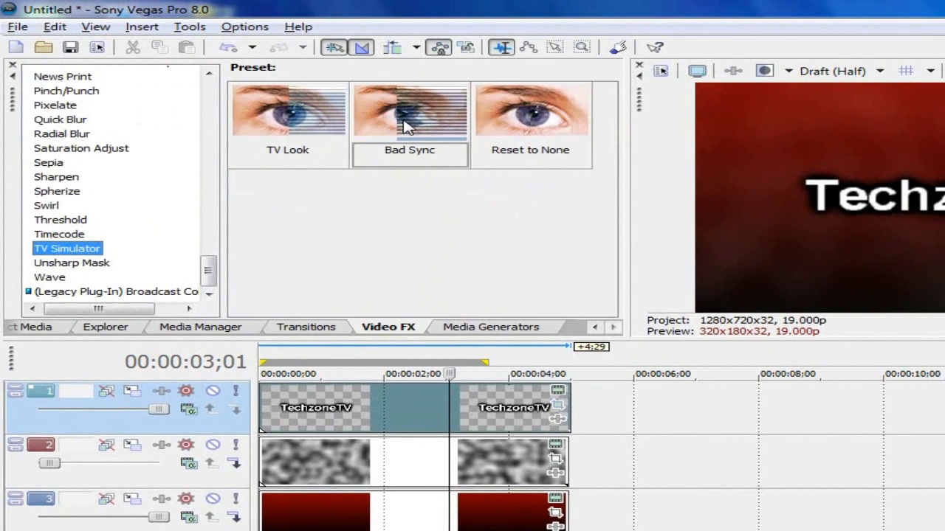
left_click_drag(404, 127, 416, 412)
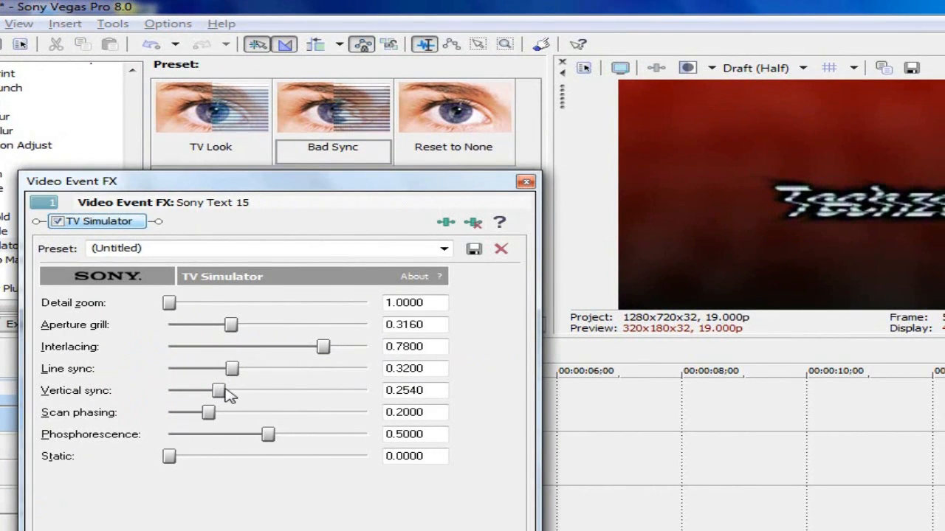
Set the TV Simulator's vertical sync to 1.0, line sync to about 0.954, and both aperture grill and interlacing to 0
left_click_drag(229, 395, 391, 396)
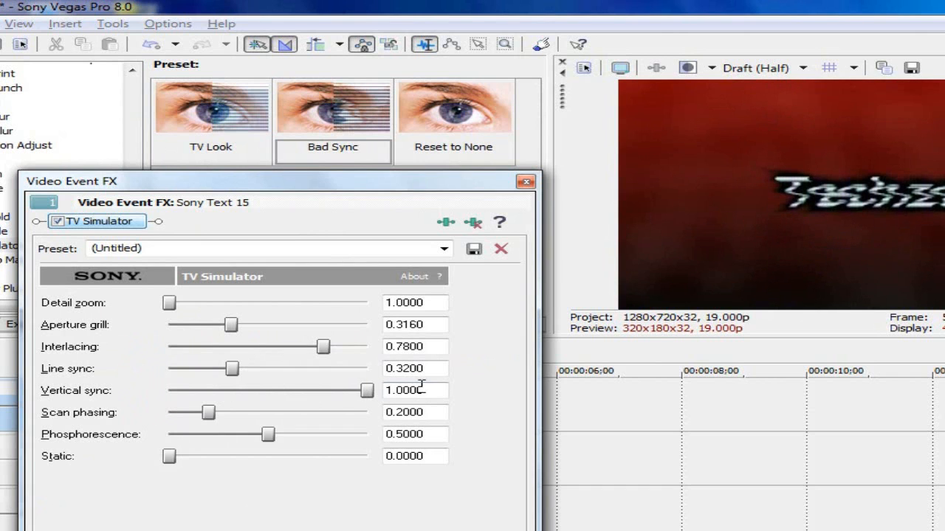
left_click_drag(233, 371, 360, 365)
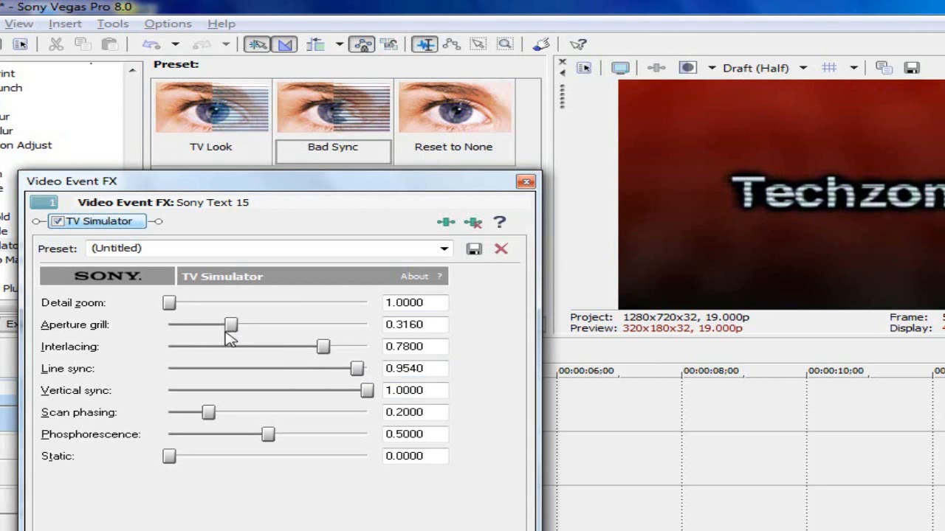
left_click_drag(230, 324, 147, 326)
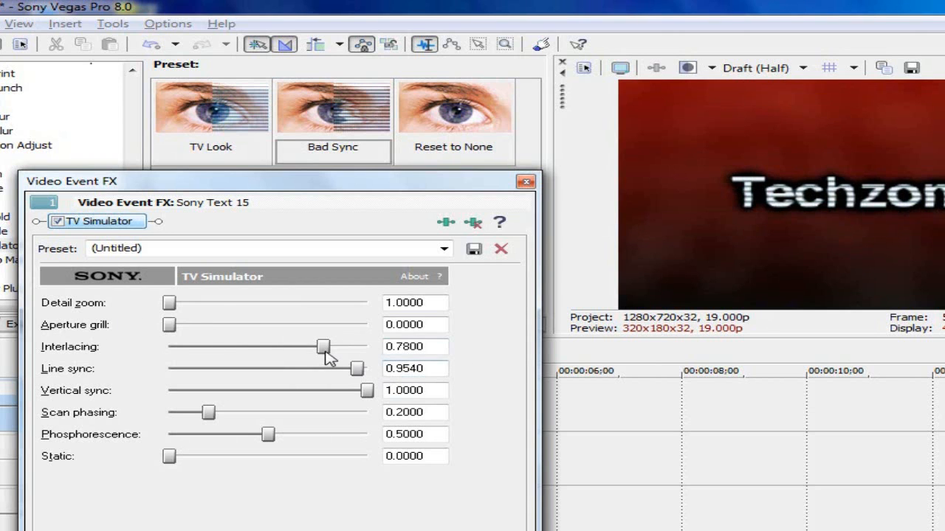
left_click_drag(323, 347, 151, 351)
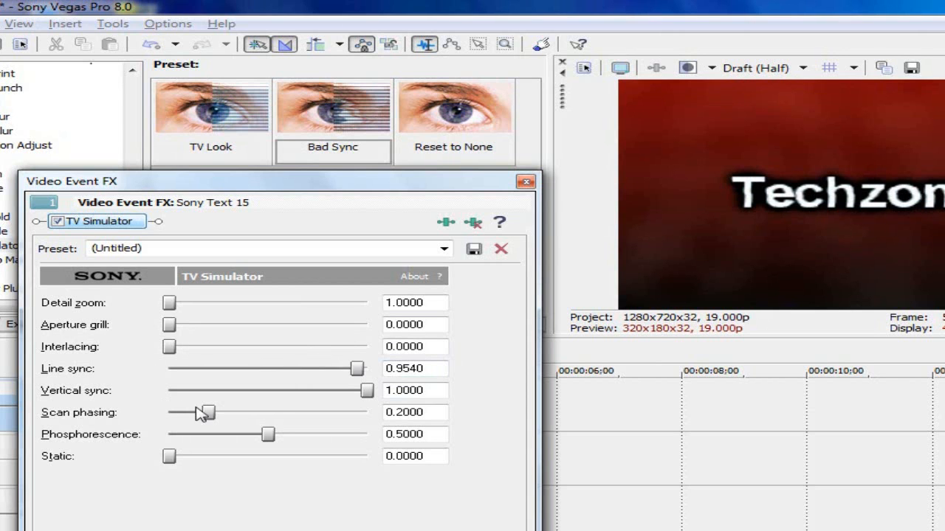
left_click(527, 182)
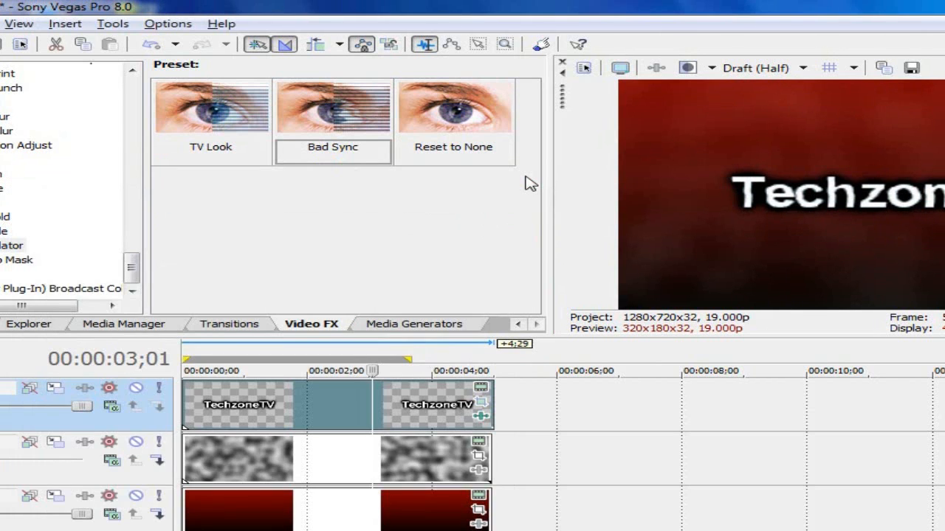
Lower the preview quality to Draft (Quarter) and play back the distorted title from the start
key("ctrl+Home")
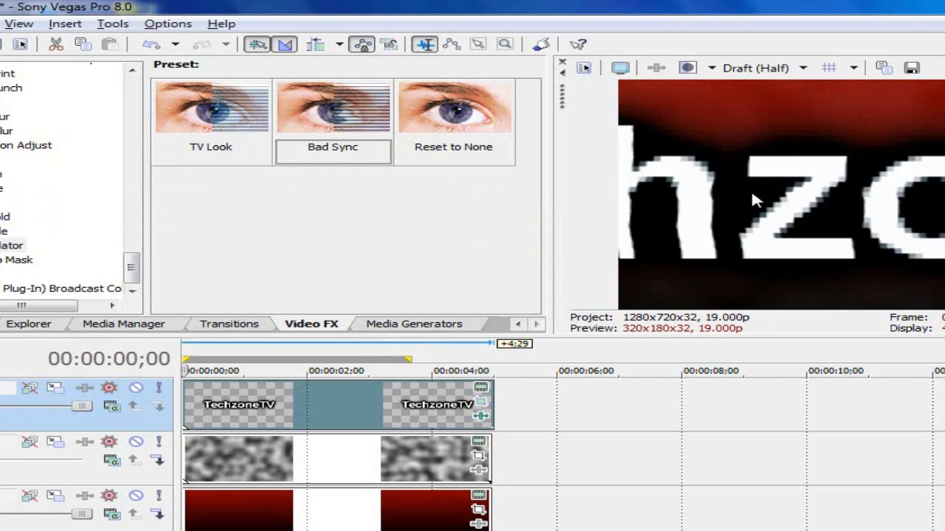
left_click(768, 68)
mouse_move(812, 89)
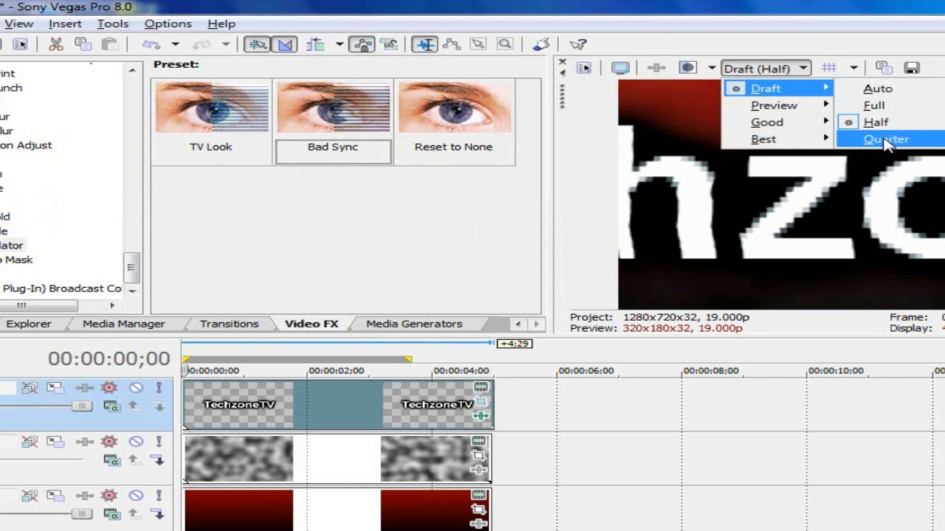
left_click(882, 138)
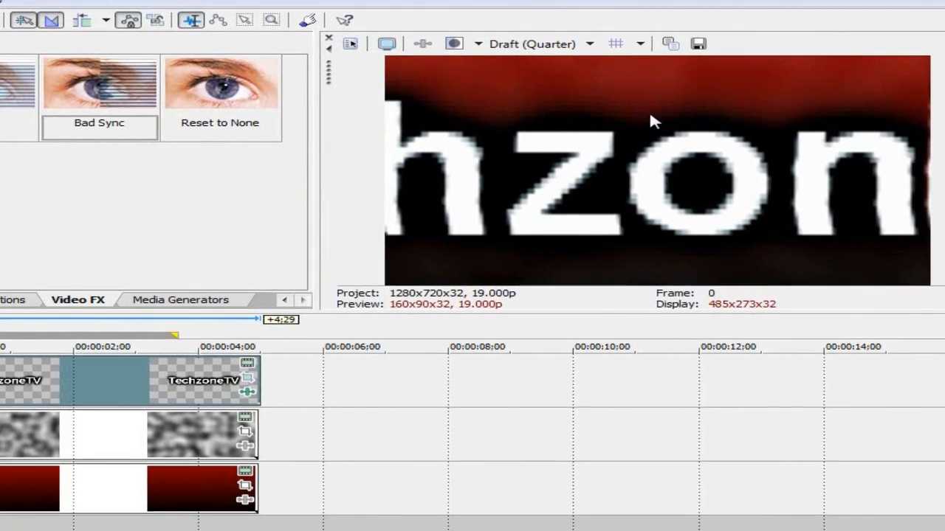
key("space")
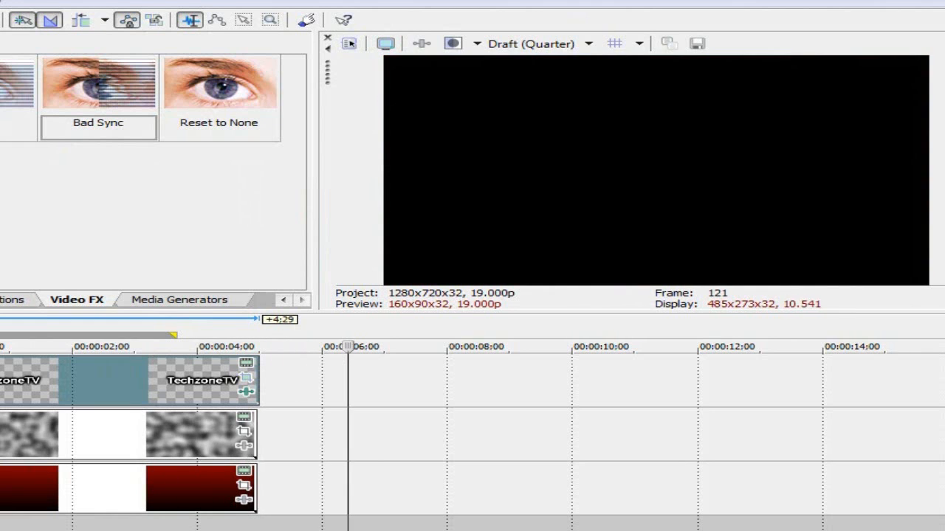
key("space")
left_click(118, 398)
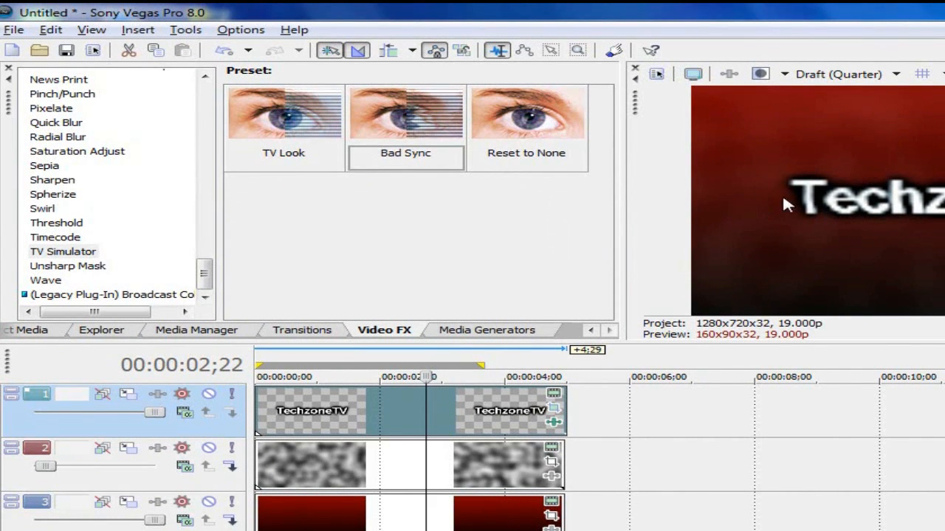
Apply the Bump Map video effect with the Upper-Right Glow preset to the title event
left_click_drag(206, 294, 206, 105)
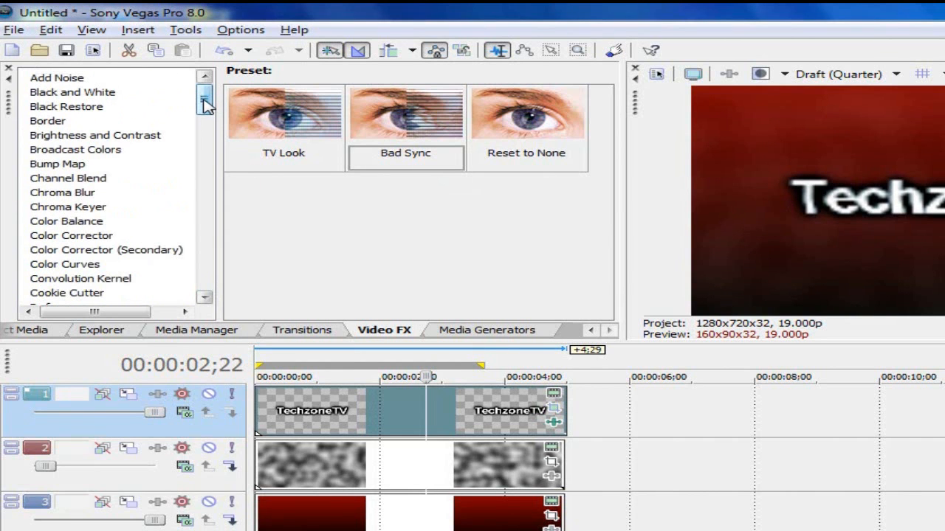
left_click(62, 164)
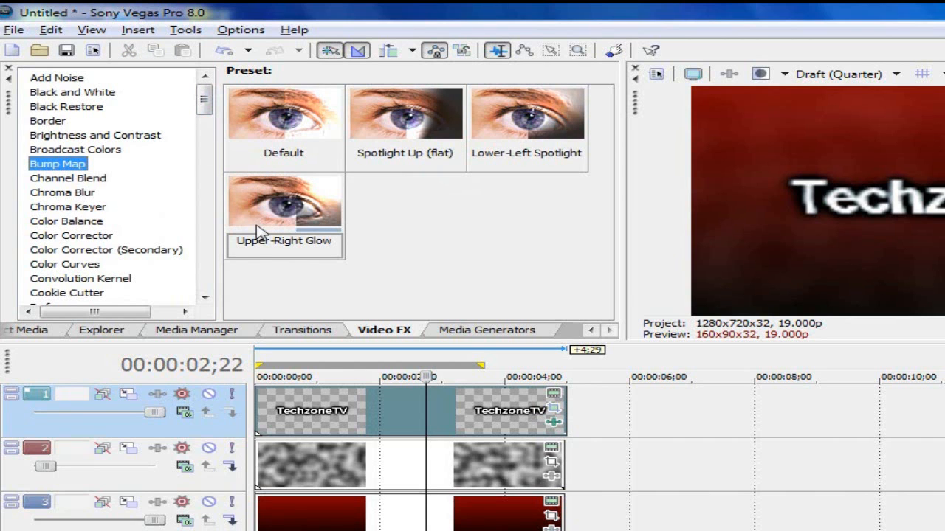
left_click(254, 199)
left_click_drag(255, 199, 327, 412)
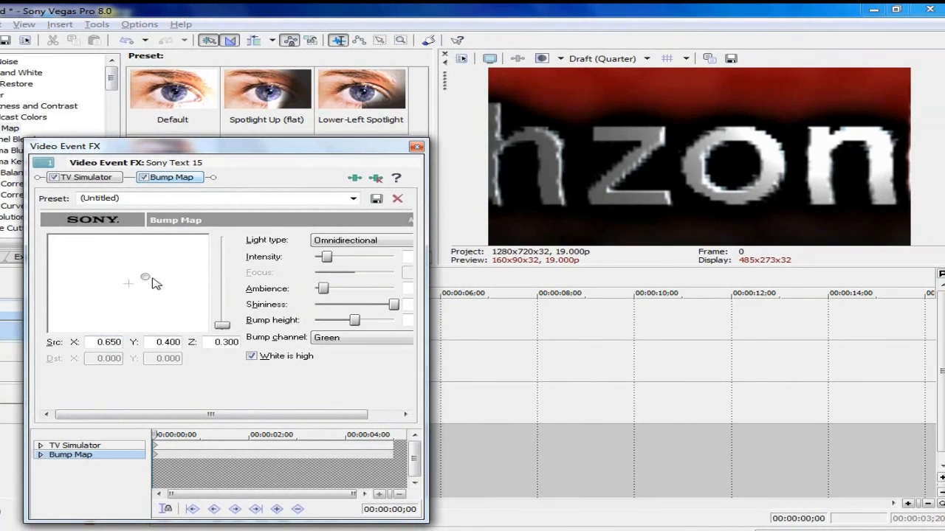
Place the Bump Map light at X -3.0, Y about -0.039 at the start and add a keyframe at 00:00:00;23
left_click_drag(144, 278, 42, 287)
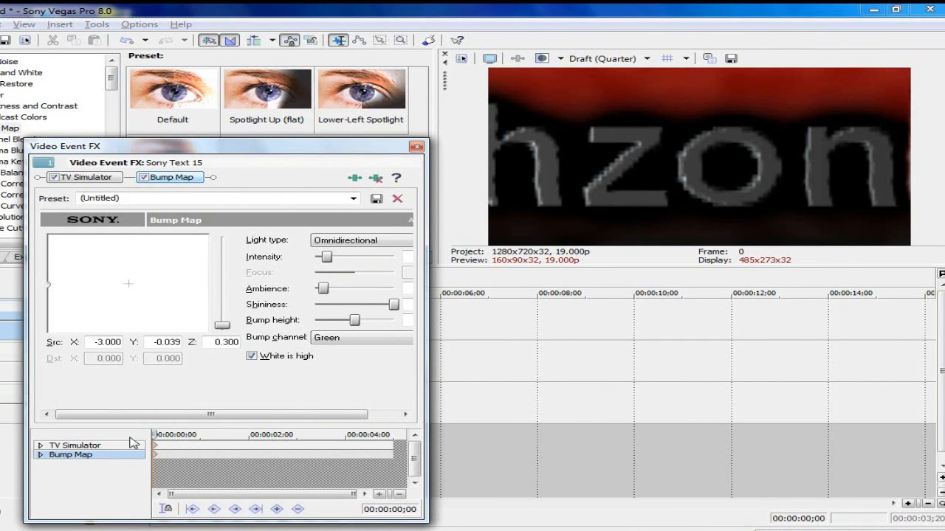
left_click_drag(155, 435, 190, 435)
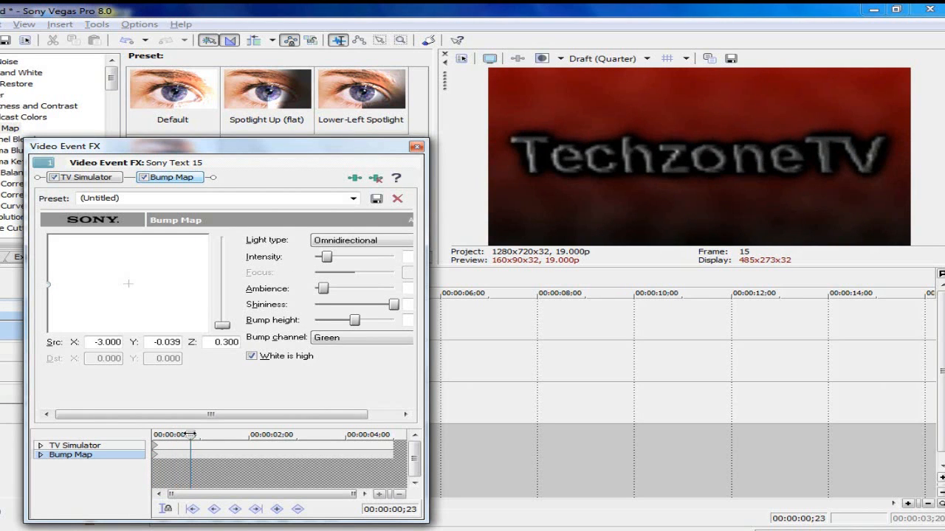
left_click(277, 510)
Animate the Bump Map light to about X -0.096, Y 0 at 00:00:02;04 and to the far right edge at 00:00:04;28
left_click_drag(207, 435, 254, 437)
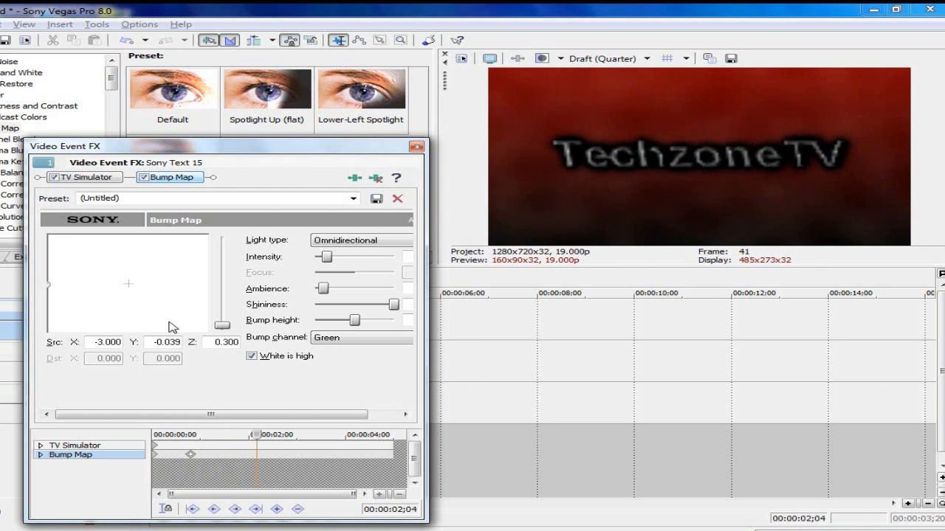
left_click_drag(50, 285, 126, 285)
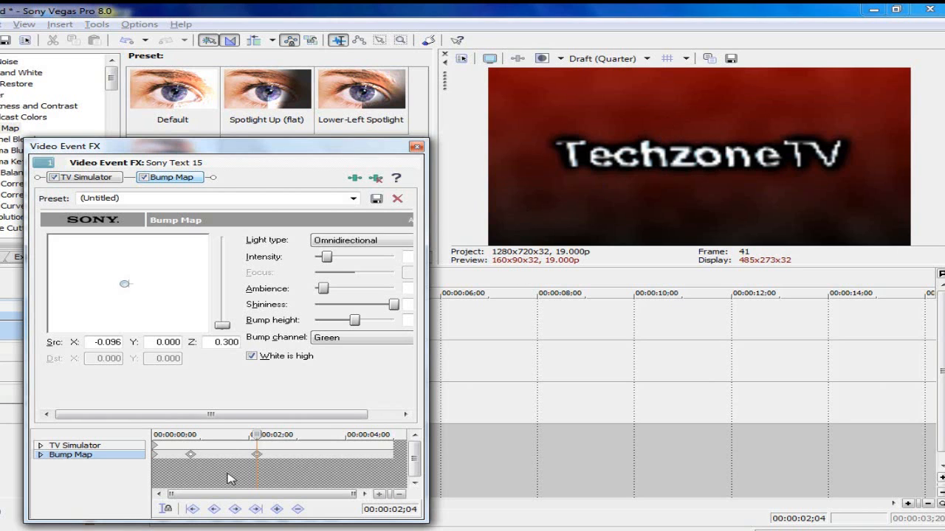
left_click_drag(262, 434, 391, 435)
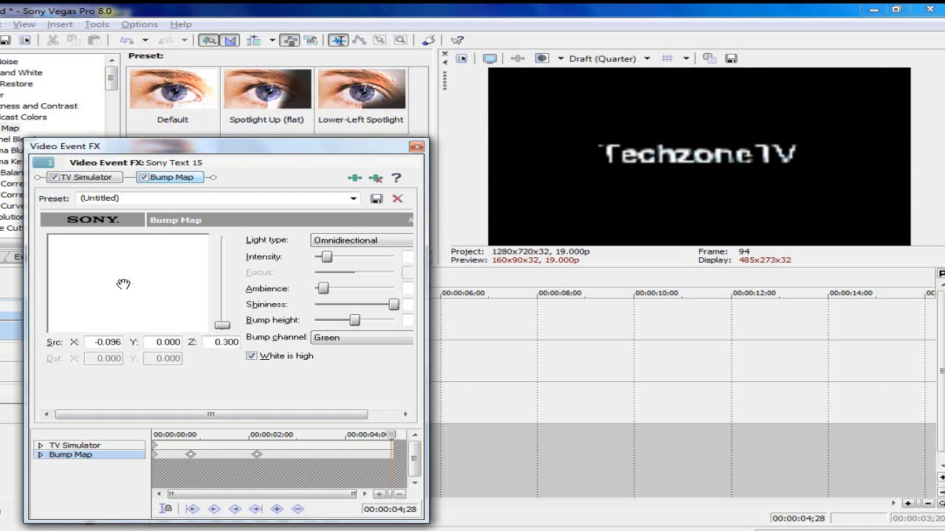
left_click_drag(123, 285, 240, 286)
left_click(417, 147)
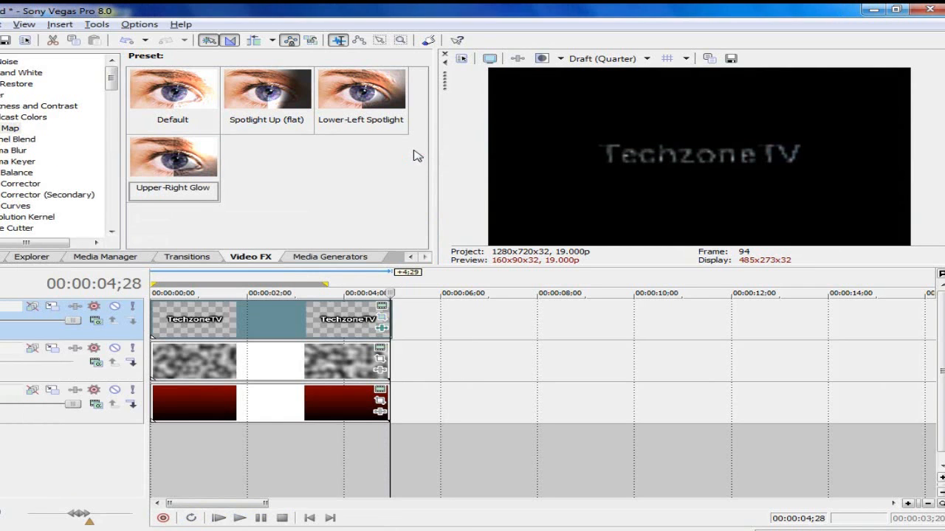
Play back the title's moving light effect from the start of the project
left_click(309, 518)
left_click(240, 518)
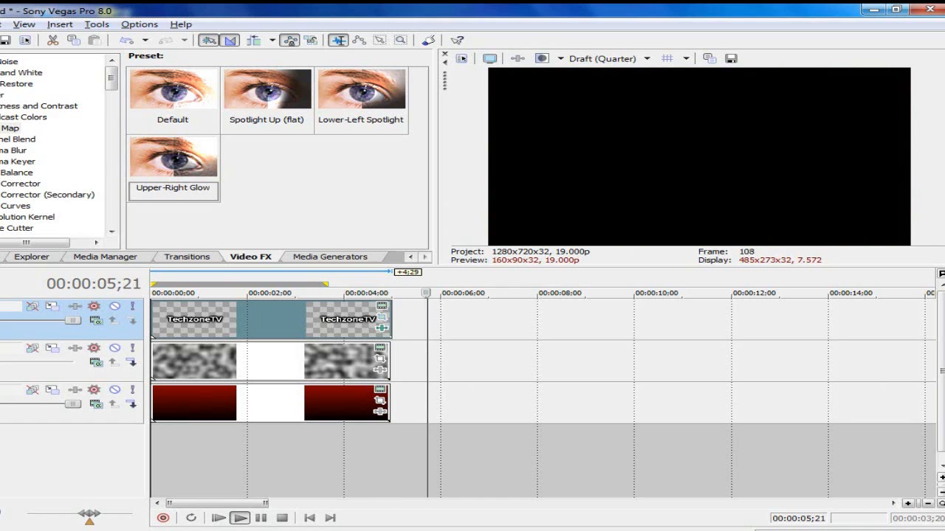
left_click(282, 518)
Show the Lens Flare video effect's presets and preview the TechzoneTV title at several moments
left_click(300, 328)
left_click(270, 318)
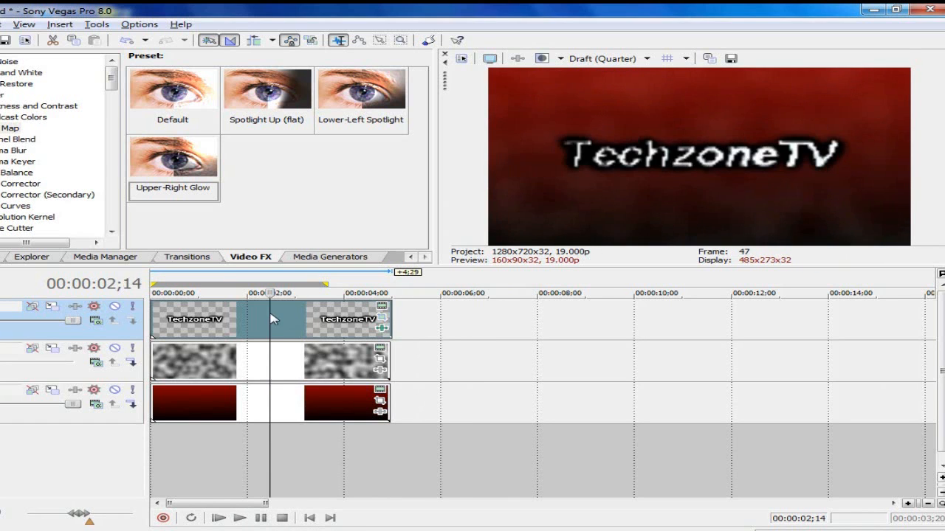
left_click_drag(111, 79, 104, 110)
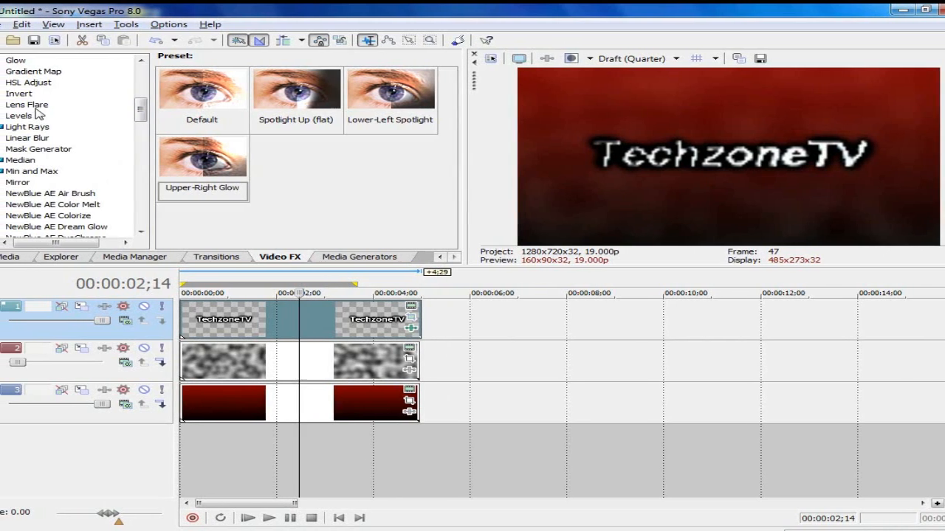
left_click(9, 104)
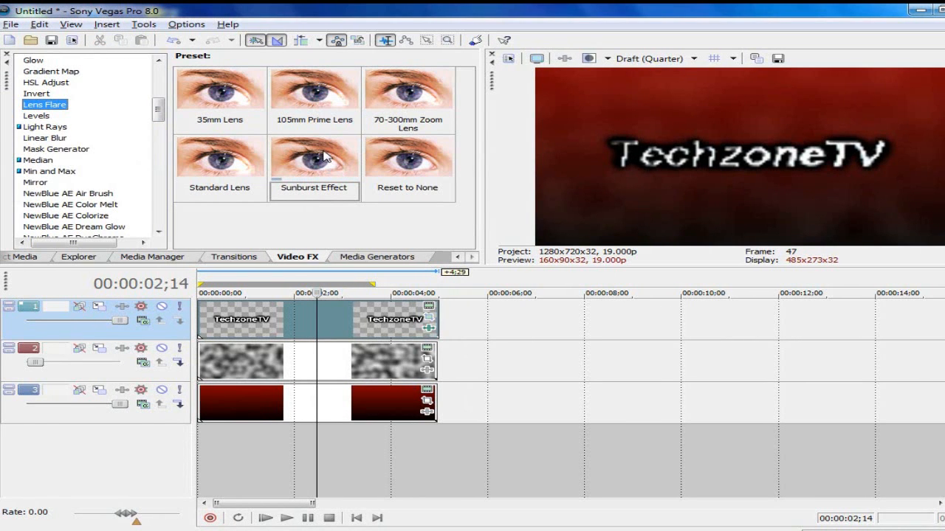
left_click(385, 326)
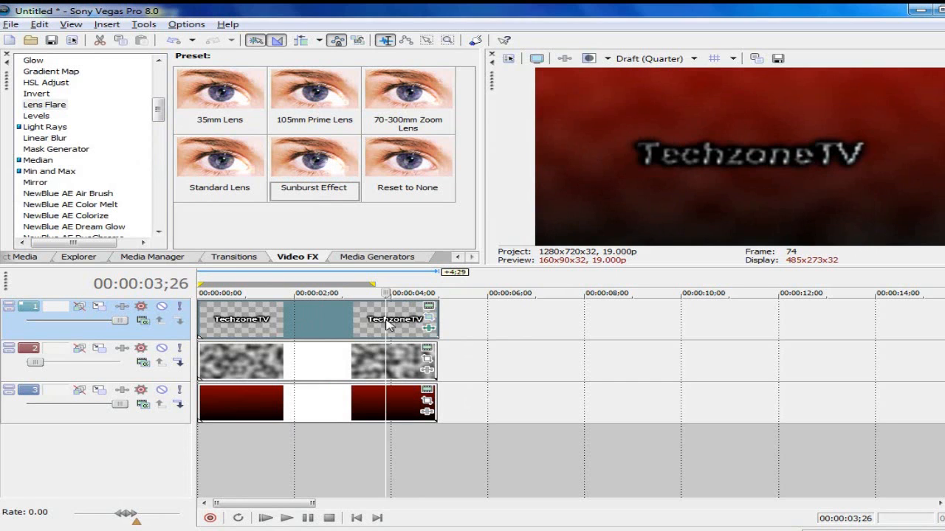
left_click(281, 313)
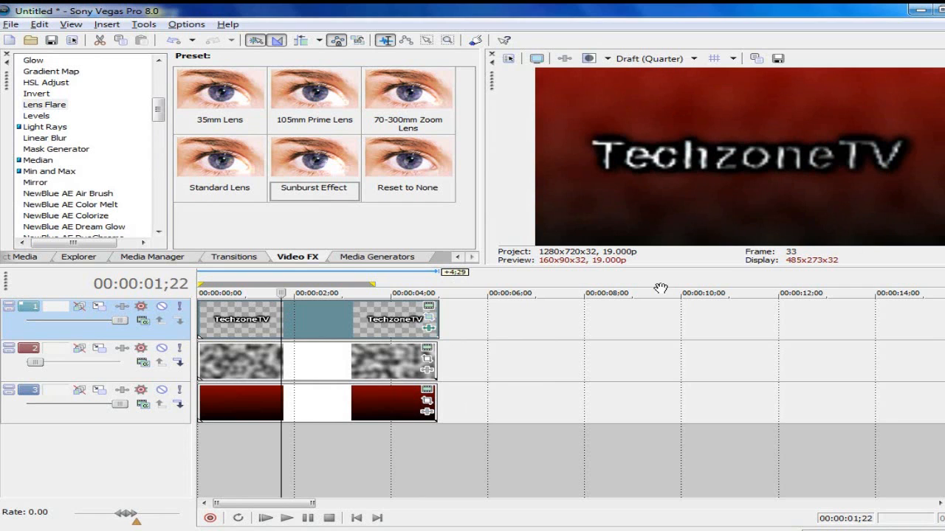
Duplicate the TechzoneTV title event as a new copy of its source media and place it directly after the original
left_click(371, 326)
left_click(327, 319)
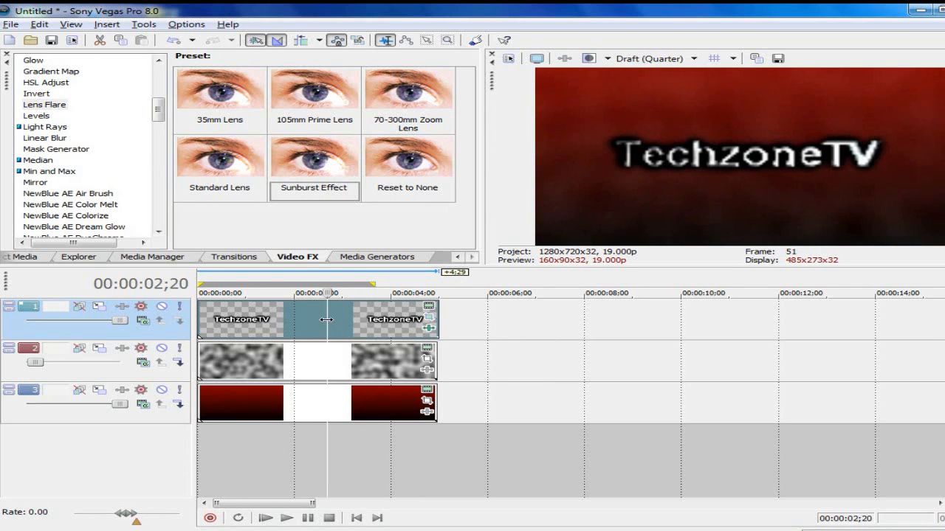
key("ctrl+c")
key("ctrl+v")
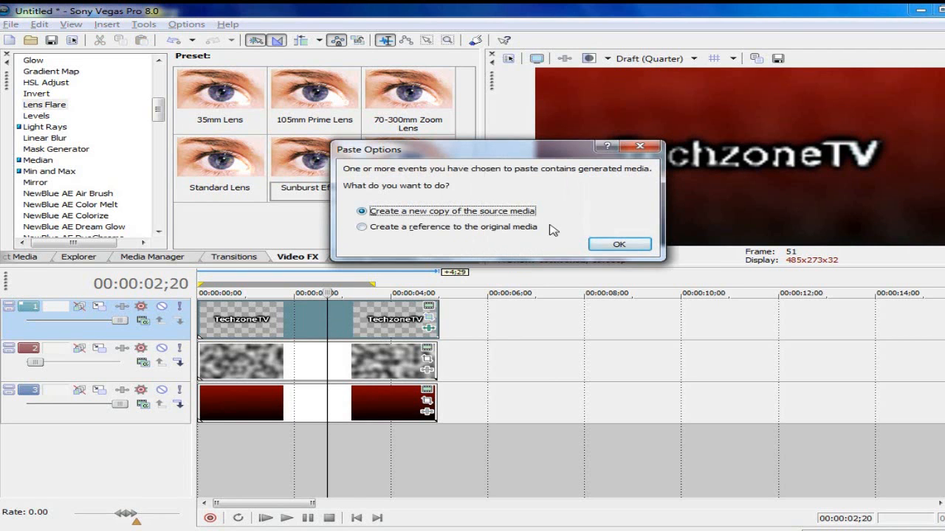
left_click(619, 243)
left_click_drag(473, 321, 576, 324)
left_click(544, 323)
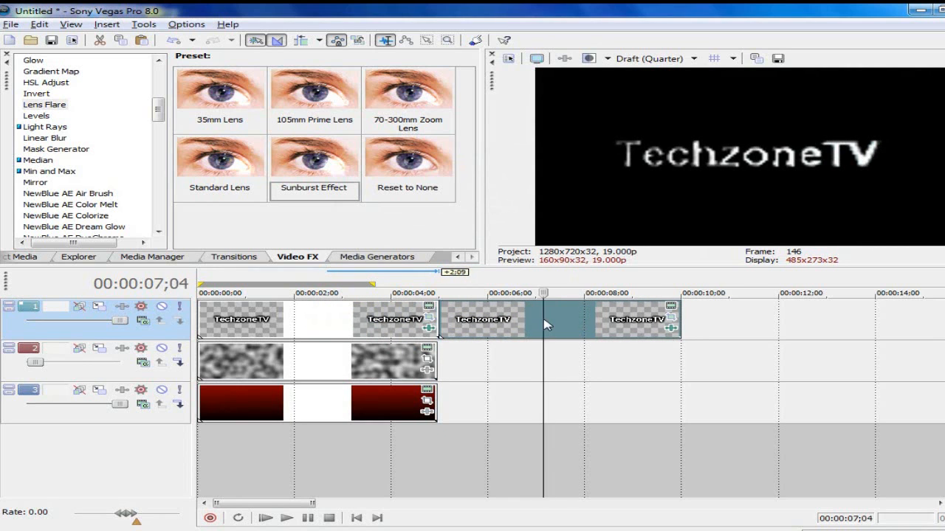
Change the duplicated title event's generated text to "presents"
right_click(476, 317)
left_click(546, 48)
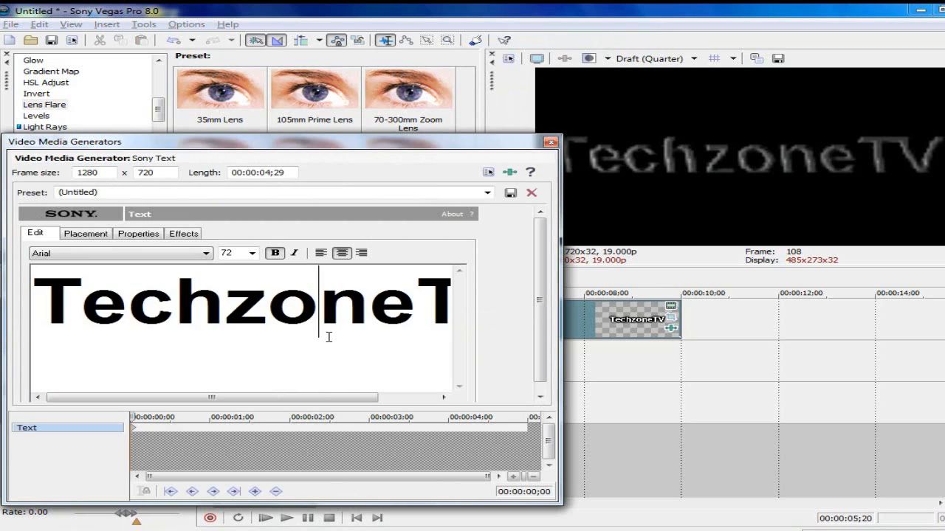
double_click(328, 338)
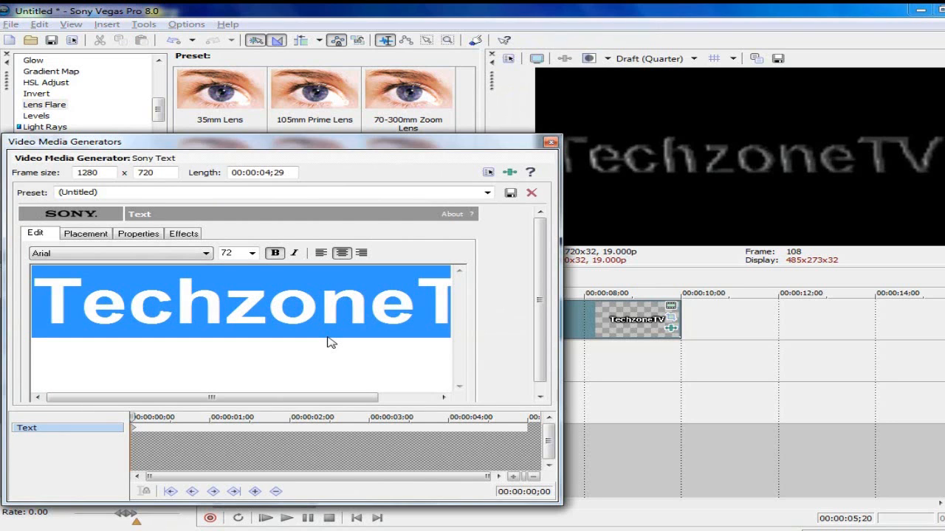
type("prs")
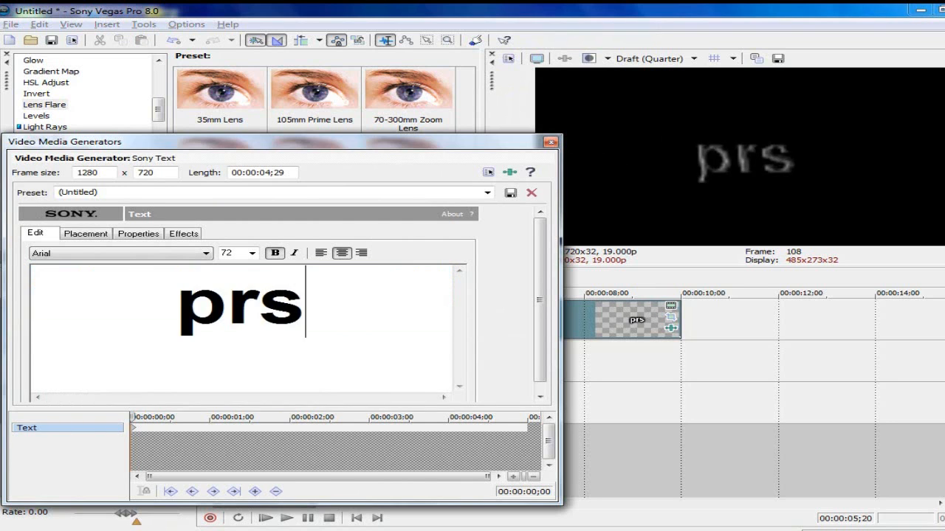
key("BackSpace")
type("esents")
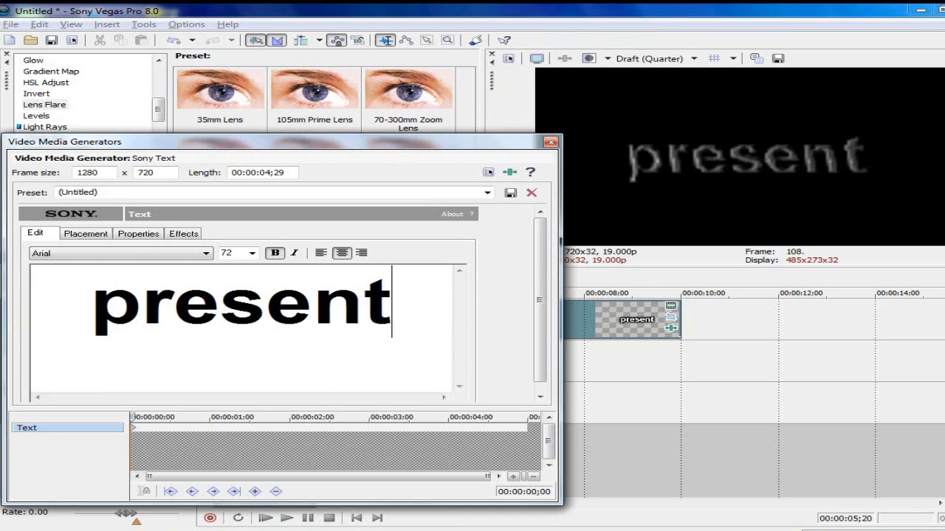
left_click(550, 142)
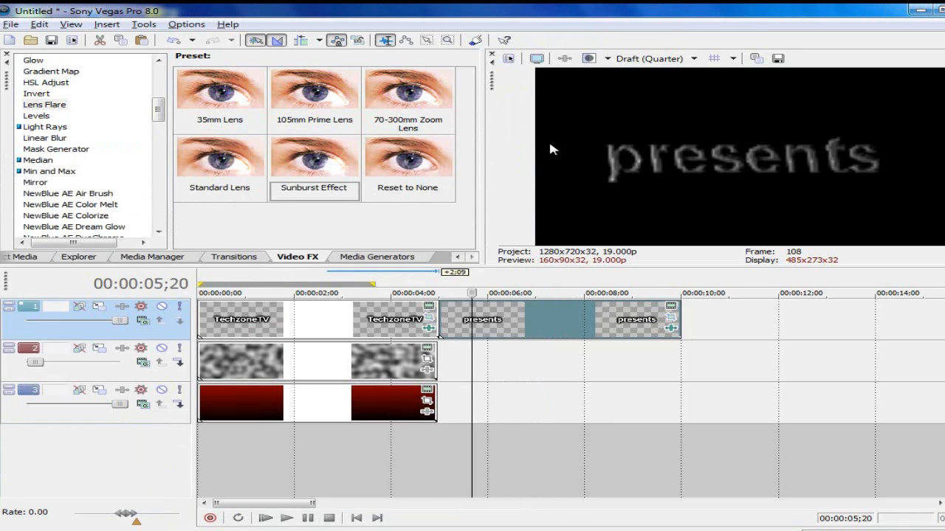
Extend the noise and red gradient background events to 00:00:07;29 beneath the "presents" title
left_click(609, 367)
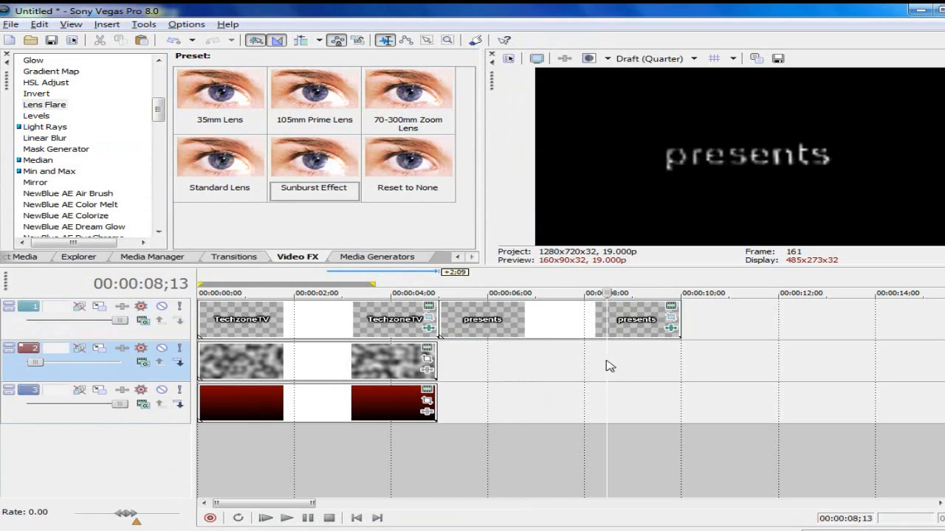
left_click_drag(577, 362, 582, 361)
left_click(585, 362)
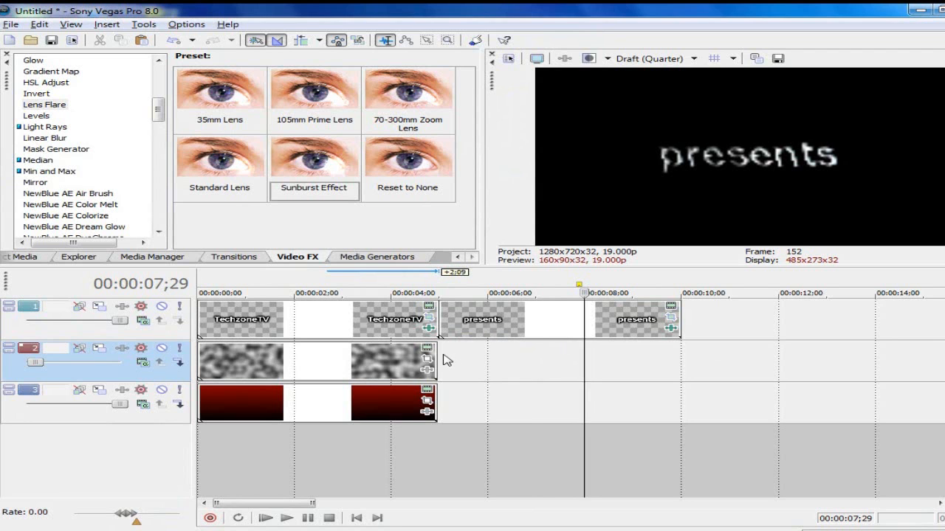
left_click_drag(437, 359, 586, 358)
left_click_drag(435, 401, 583, 391)
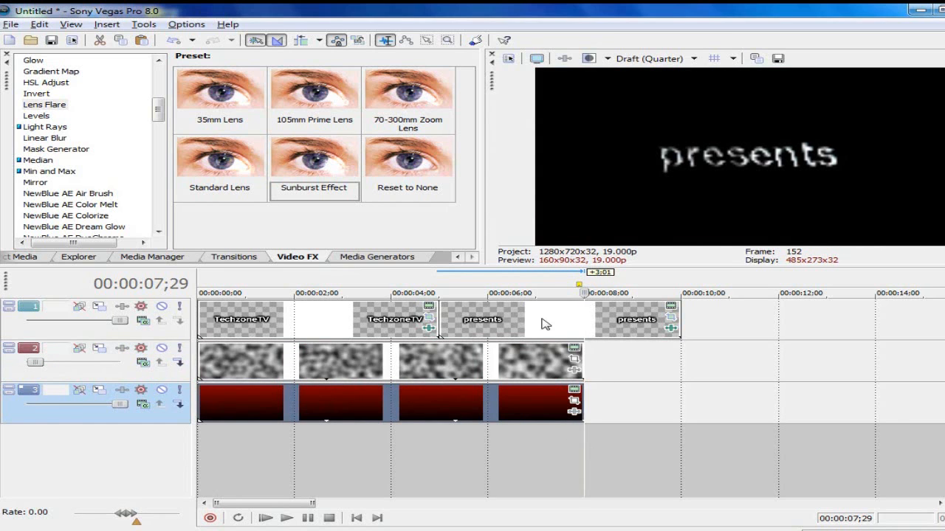
left_click(518, 372)
left_click(519, 419)
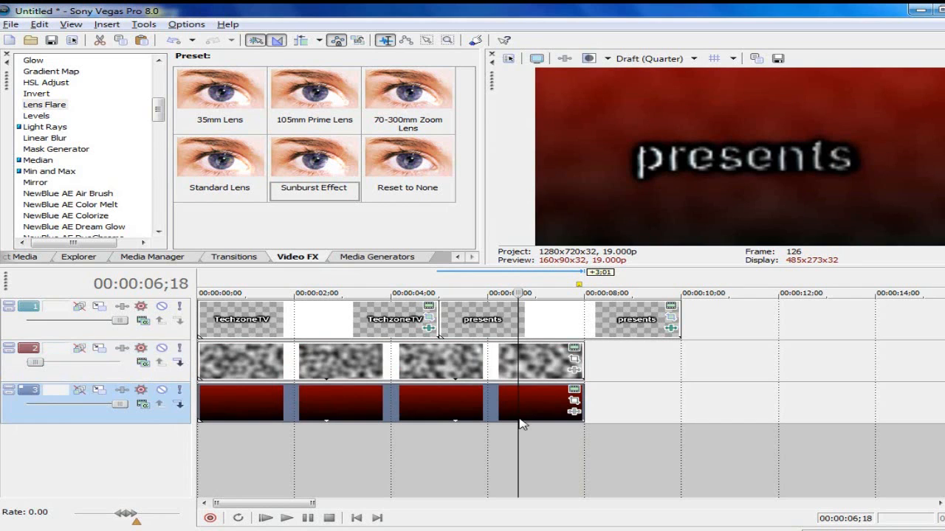
Add fade-outs of about one second to the ends of the noise, red gradient and "presents" events
left_click(583, 360)
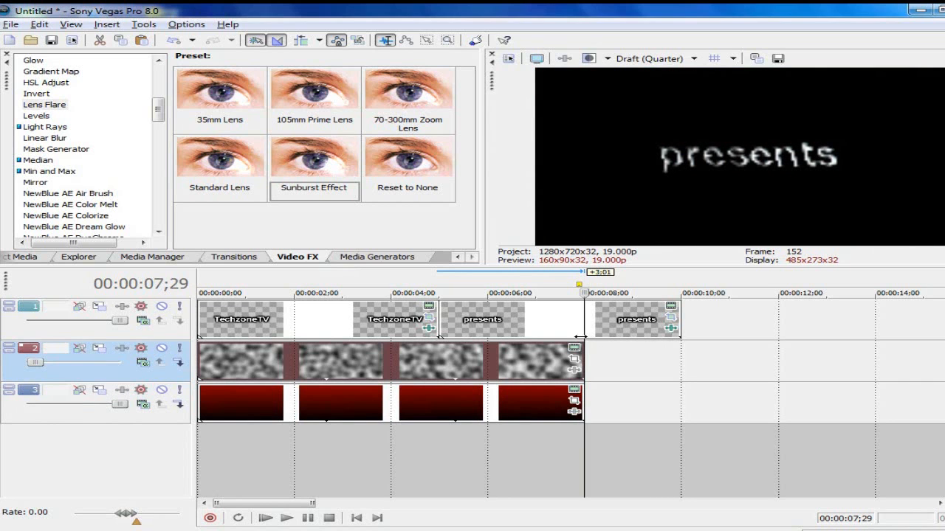
left_click(486, 369)
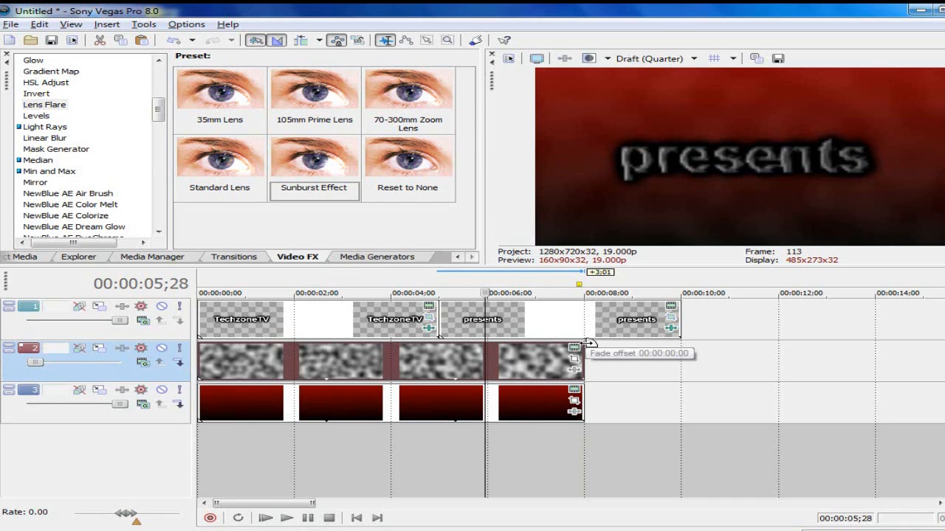
left_click_drag(588, 343, 536, 347)
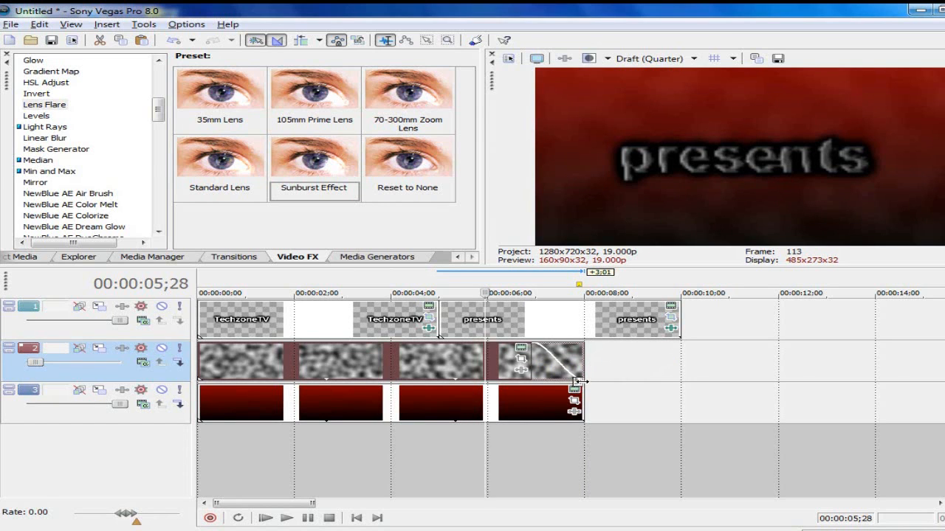
left_click_drag(556, 381, 531, 380)
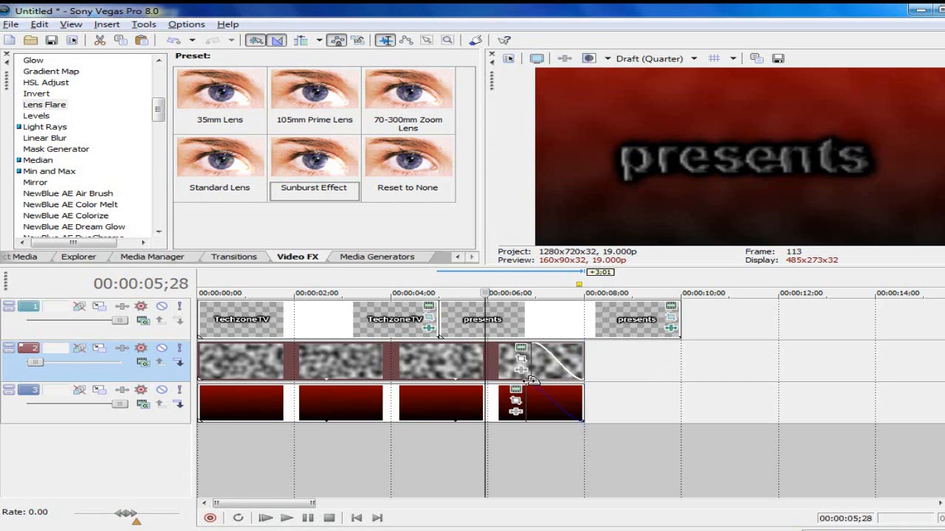
left_click(636, 333)
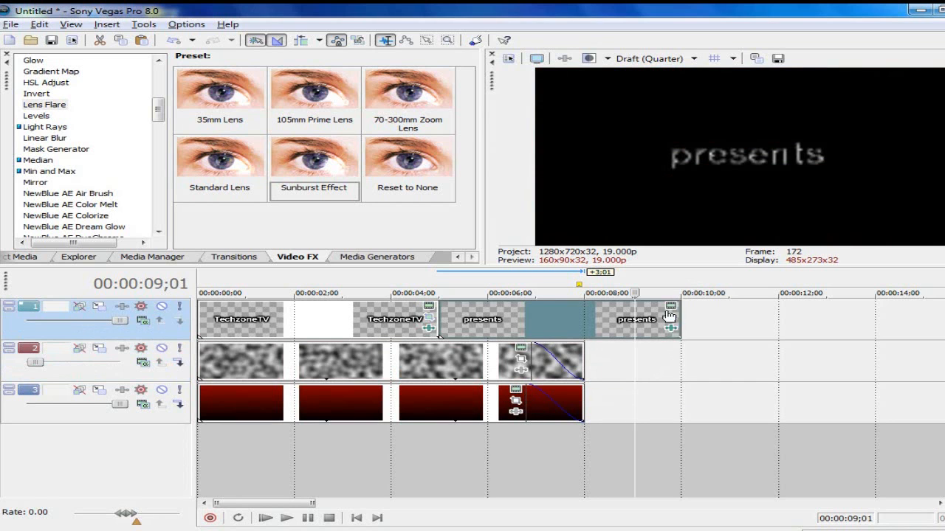
left_click_drag(680, 298, 636, 305)
Play back the intro from the start of the project through the "presents" fade-out
left_click(356, 519)
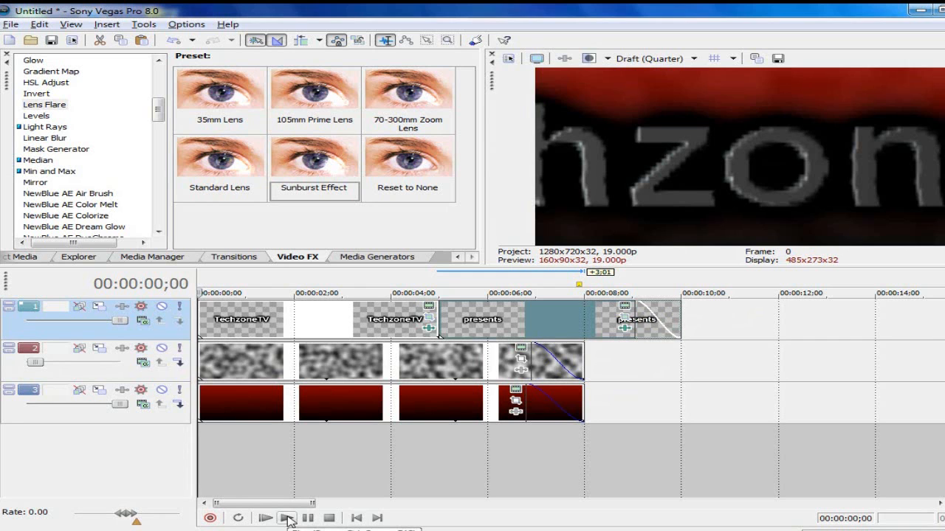
left_click(287, 518)
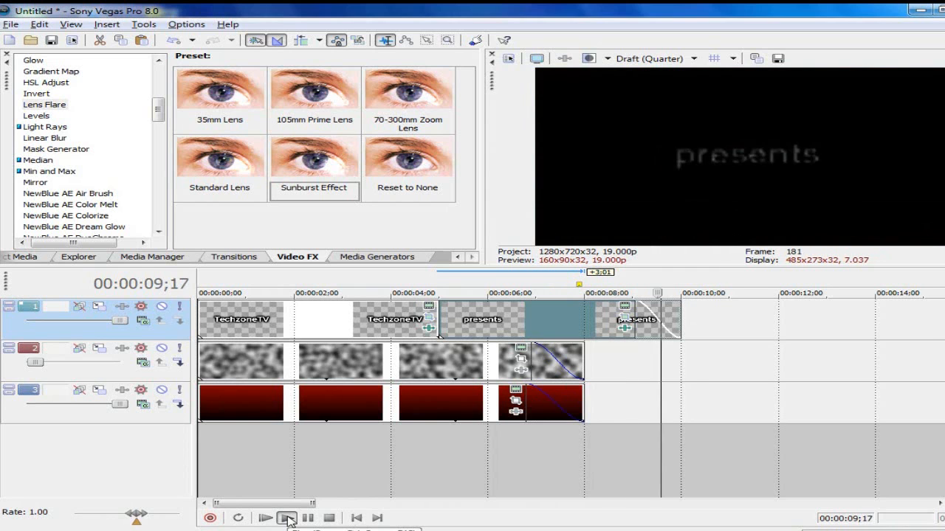
left_click(329, 519)
left_click(353, 371)
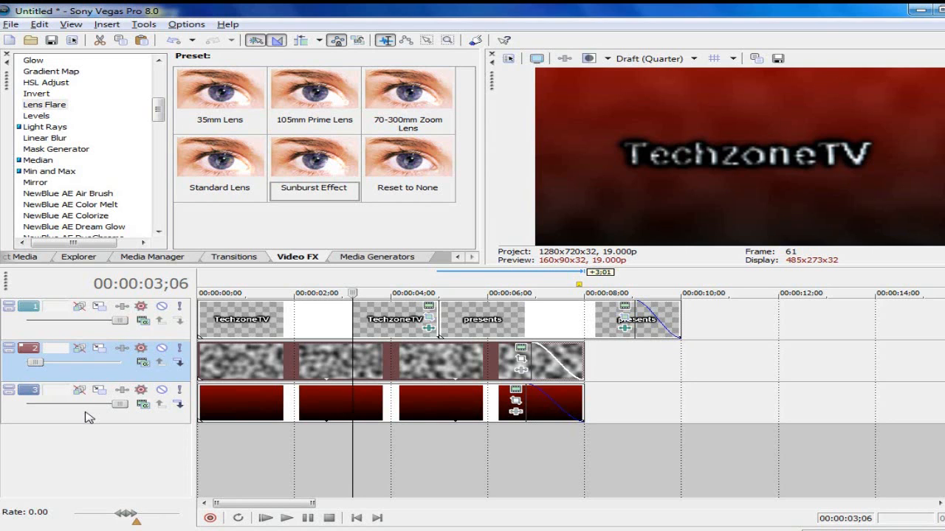
left_click(259, 330)
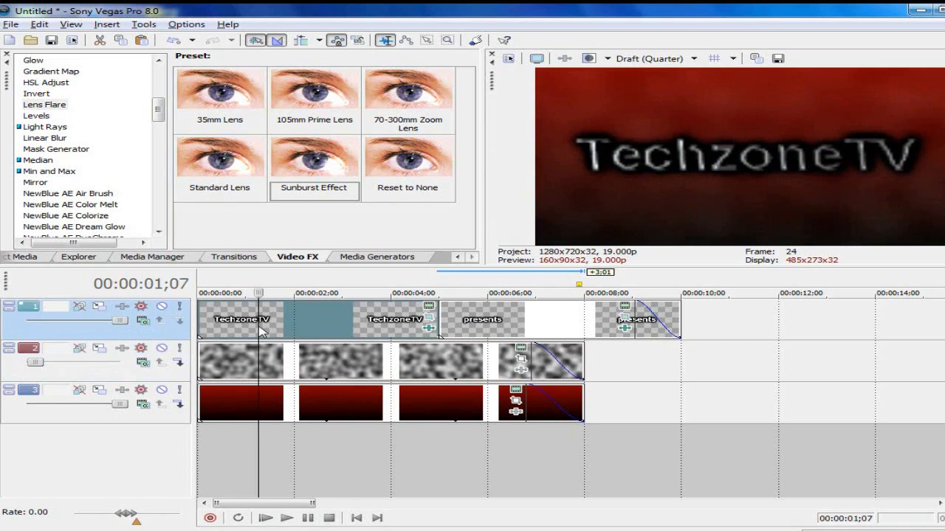
left_click(479, 334)
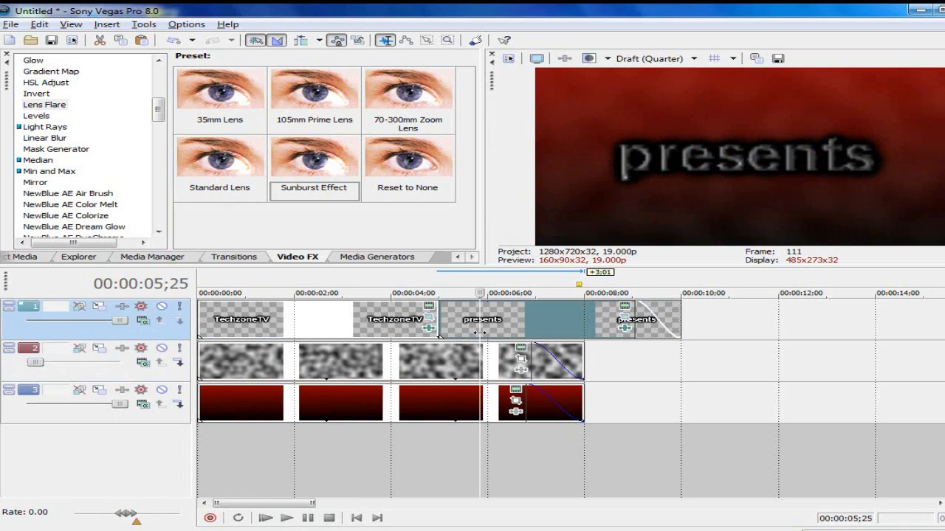